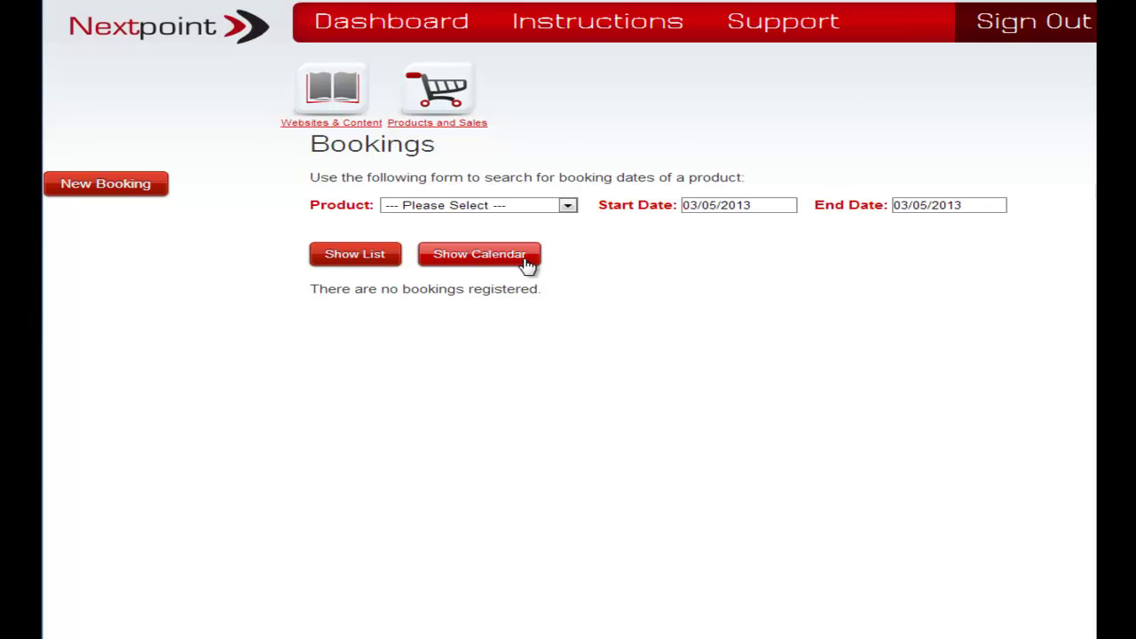
# After checking the calendar and list views, start a new booking with delivery date 05/05/2013.
pyautogui.click(465, 265)
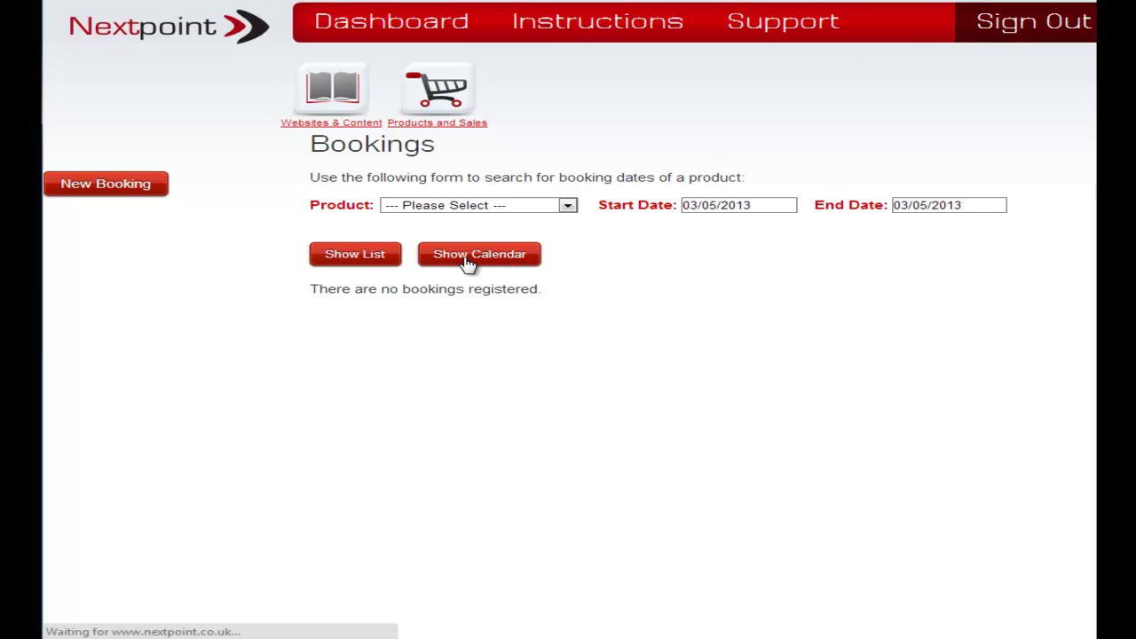
pyautogui.click(364, 263)
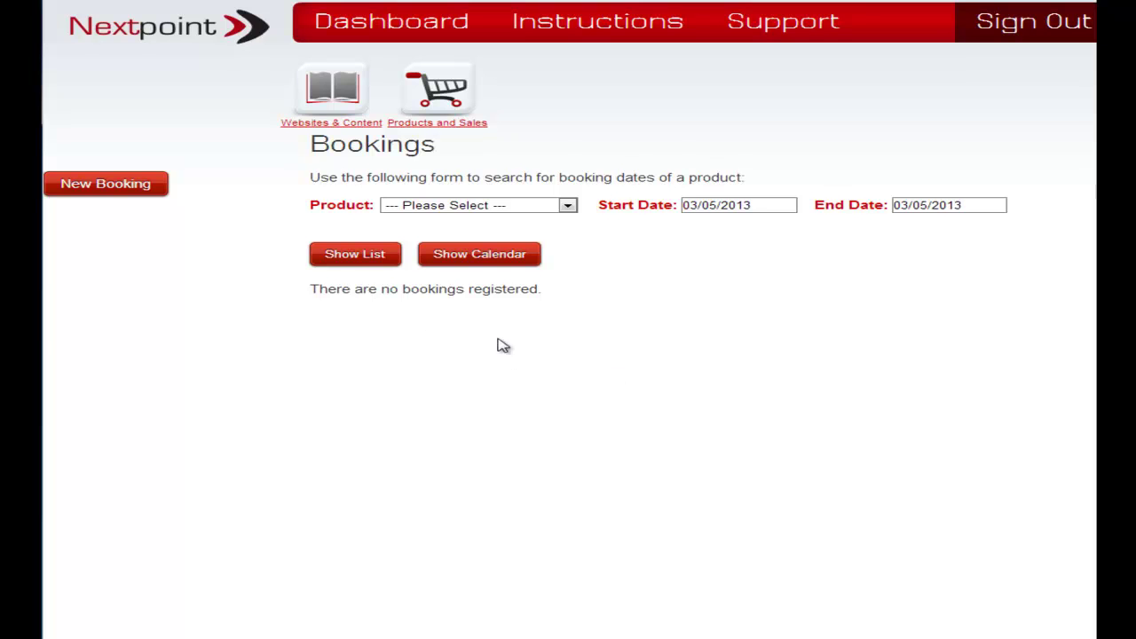
pyautogui.click(102, 190)
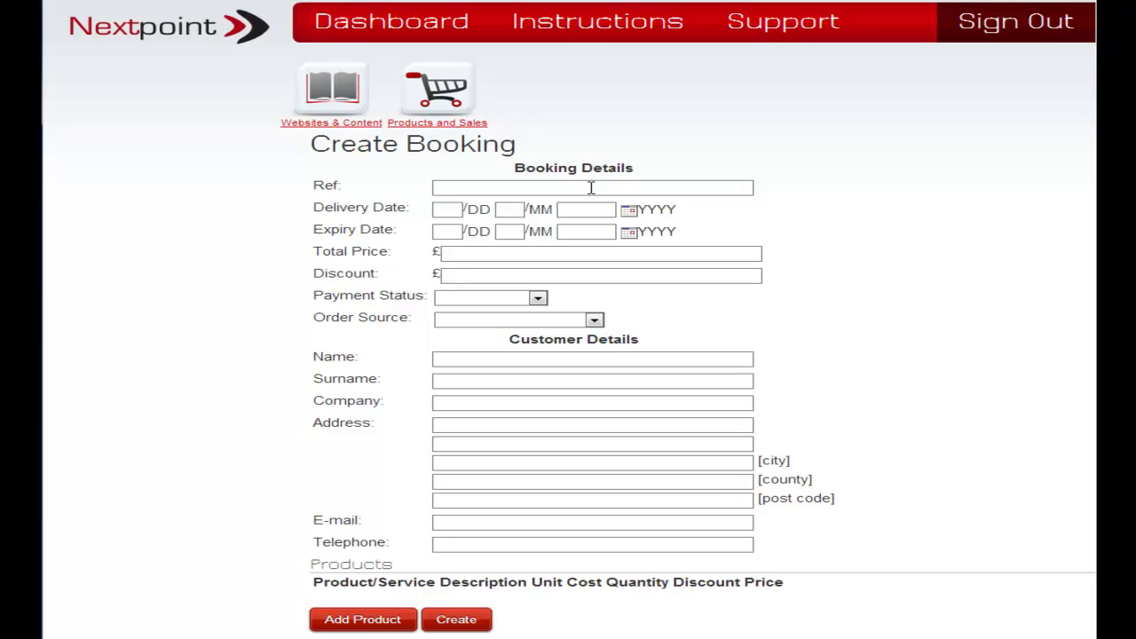
pyautogui.click(443, 210)
pyautogui.write('05')
pyautogui.click(507, 211)
pyautogui.write('05')
pyautogui.click(585, 211)
pyautogui.write('2013')
pyautogui.click(1003, 218)
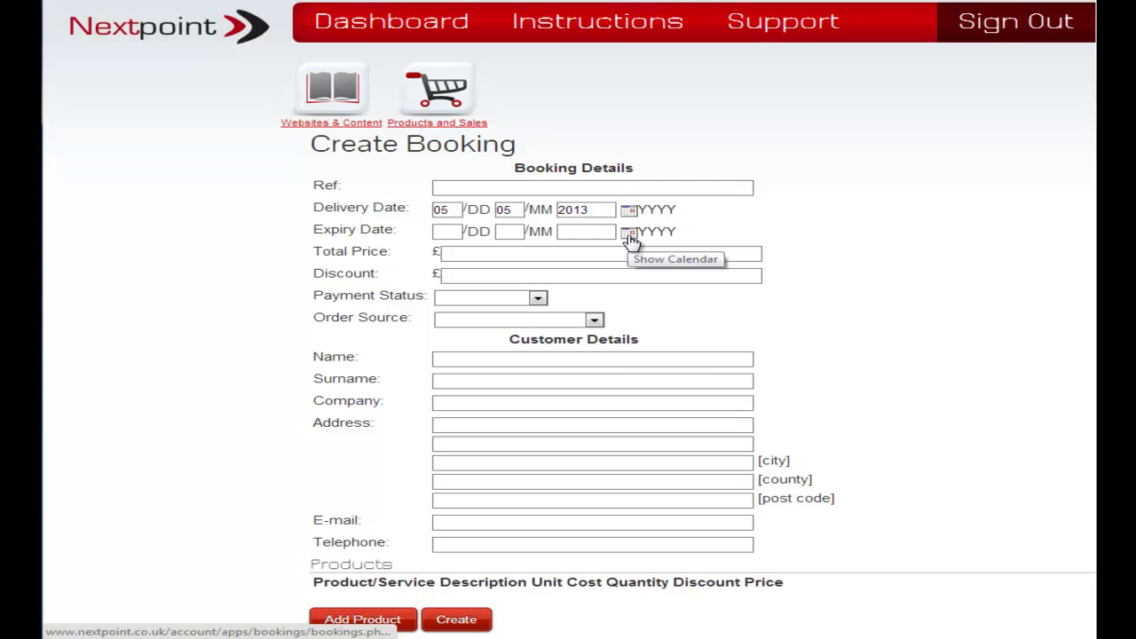
# Set the expiry date to 10/05/2013 using the calendar popup.
pyautogui.click(630, 236)
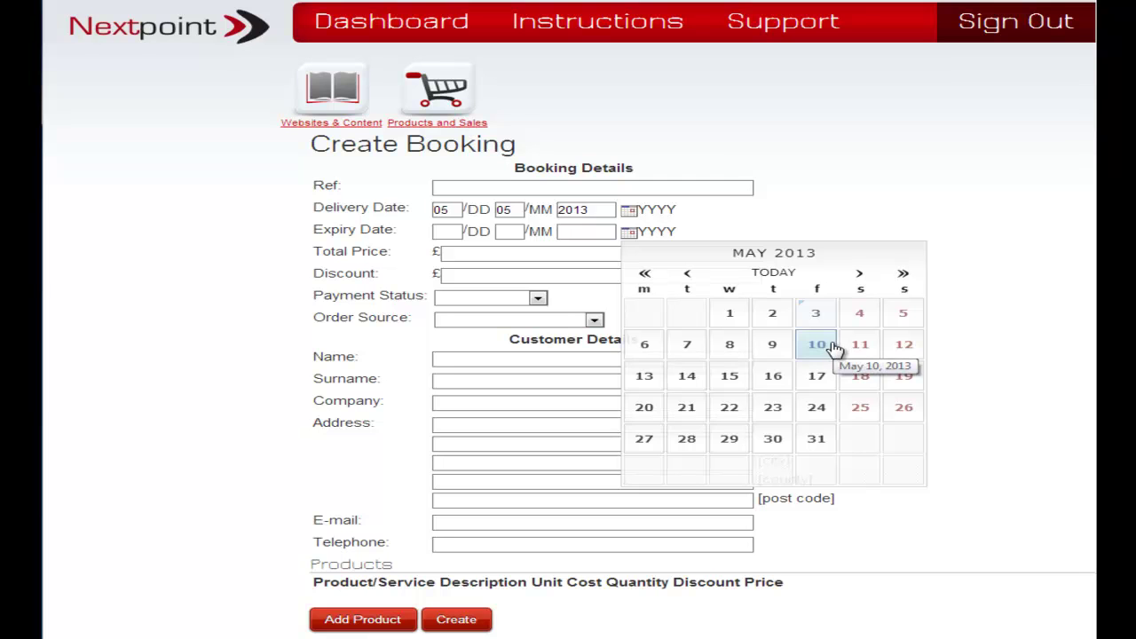
pyautogui.click(832, 348)
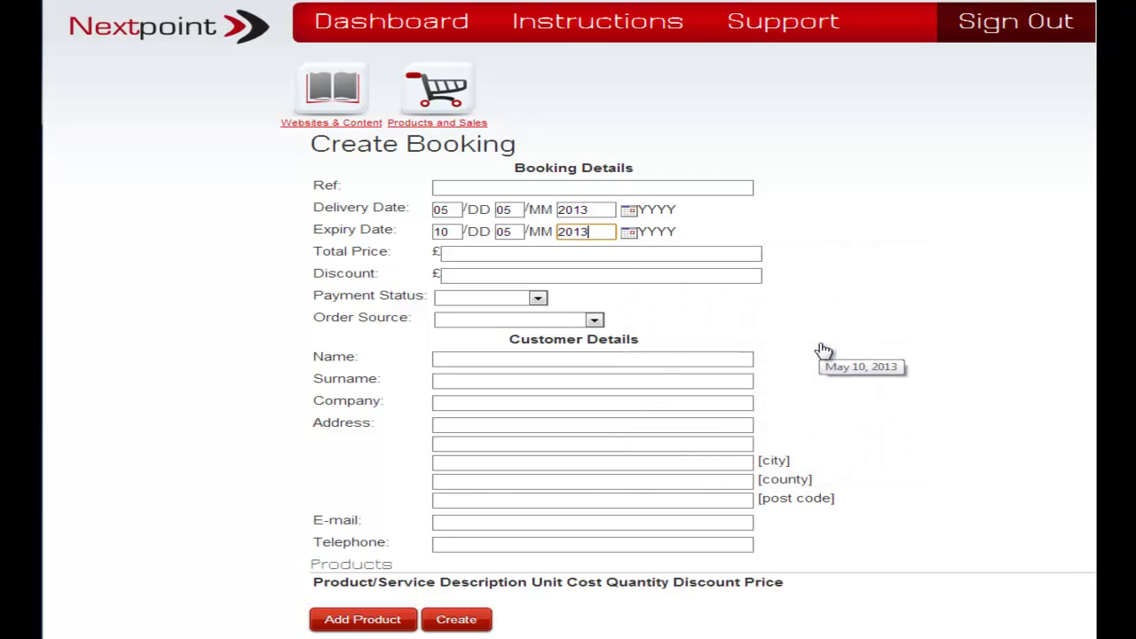
pyautogui.click(974, 189)
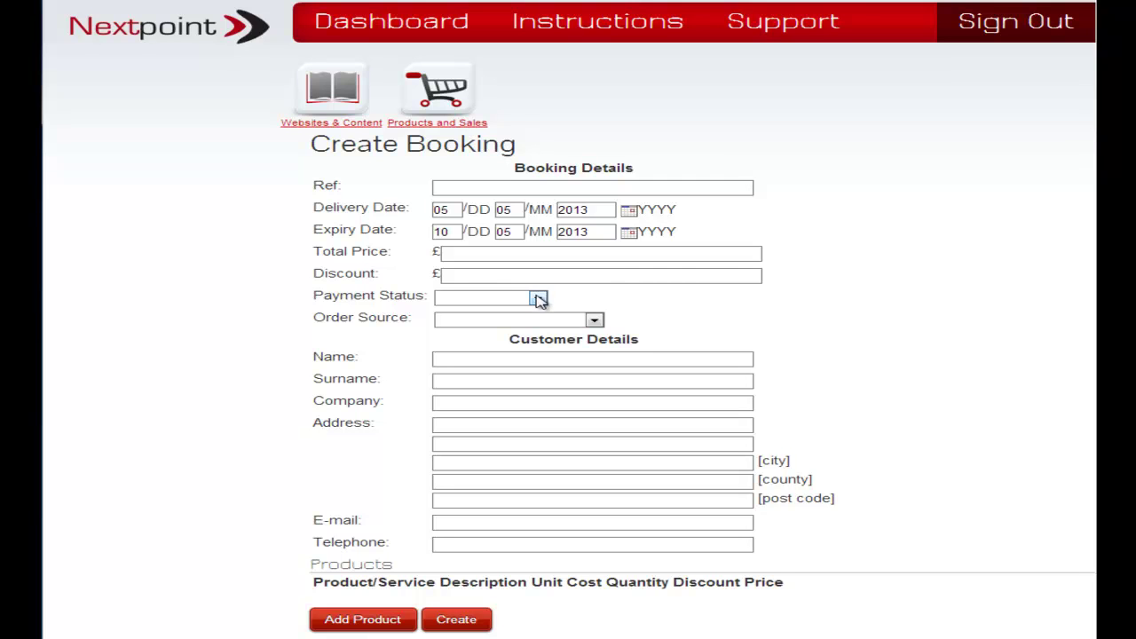
# On the booking form, choose REQUESTED as payment status and Magazine Advert as order source.
pyautogui.click(538, 299)
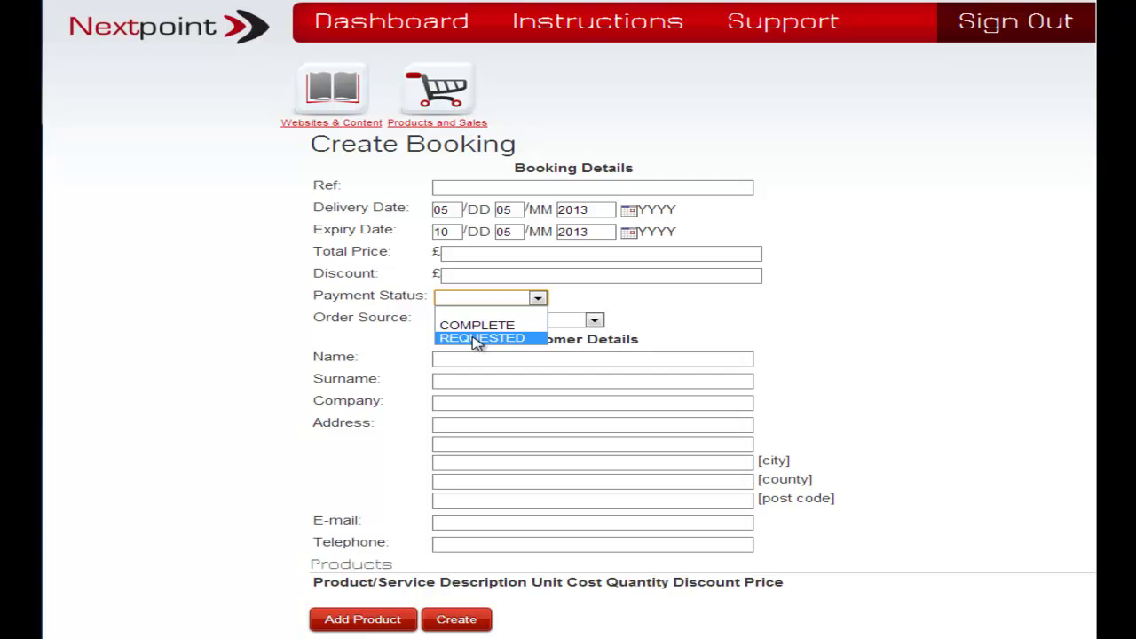
pyautogui.click(477, 339)
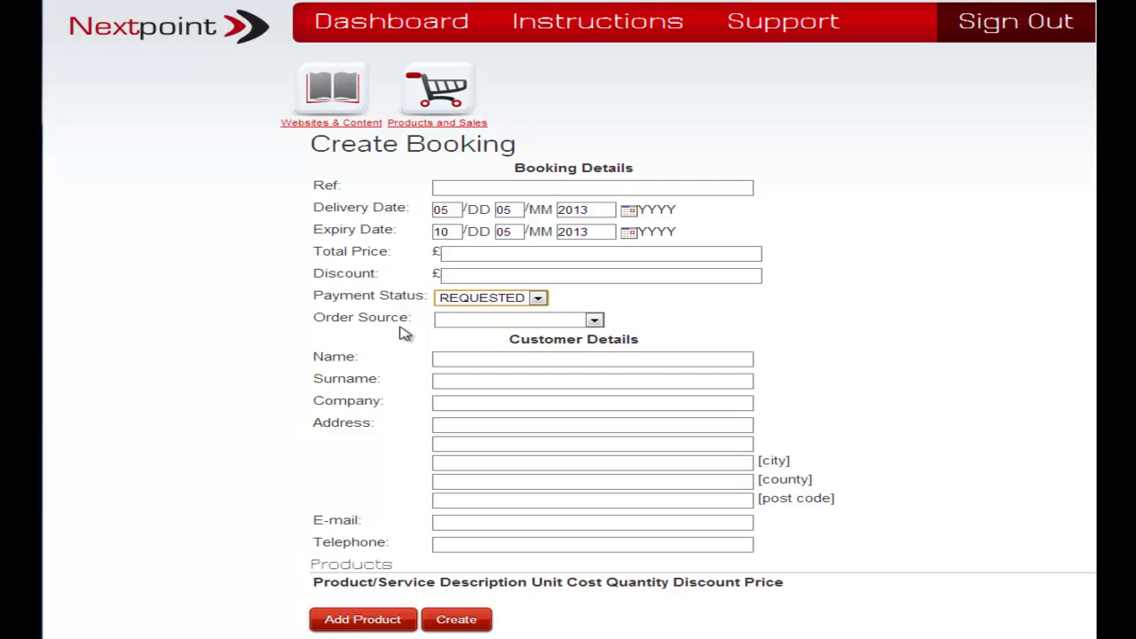
pyautogui.click(593, 322)
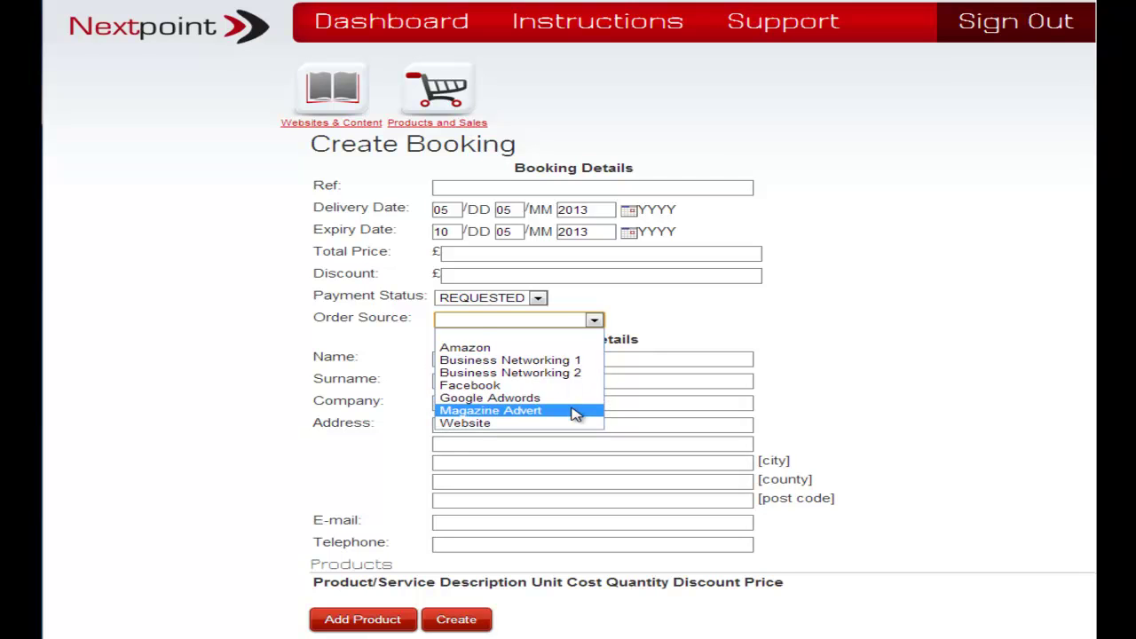
pyautogui.click(575, 414)
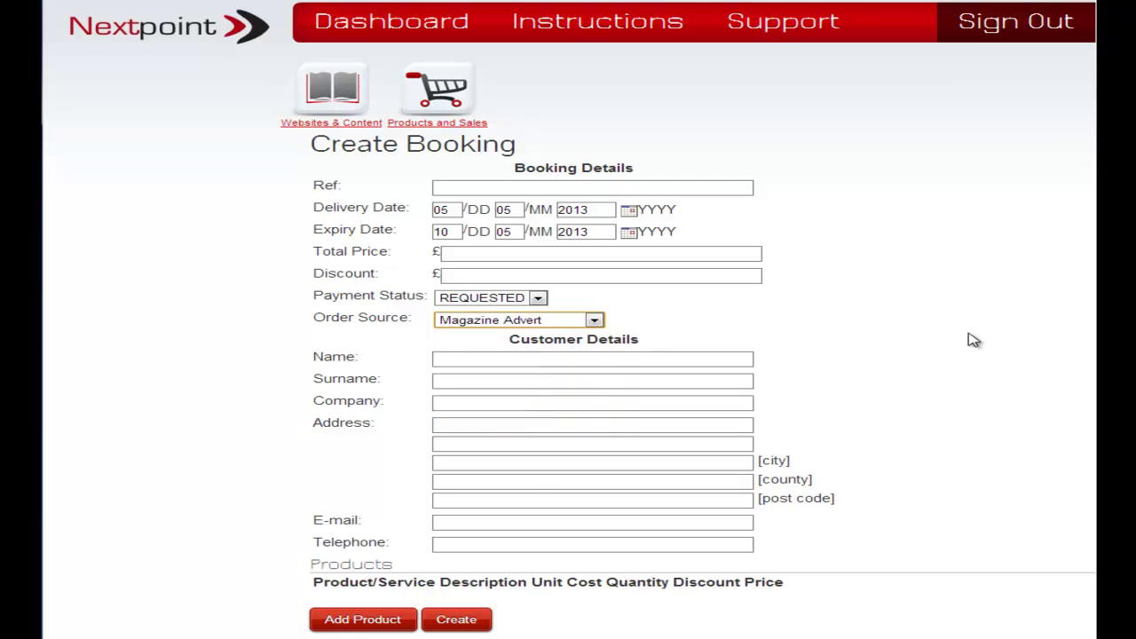
pyautogui.click(709, 359)
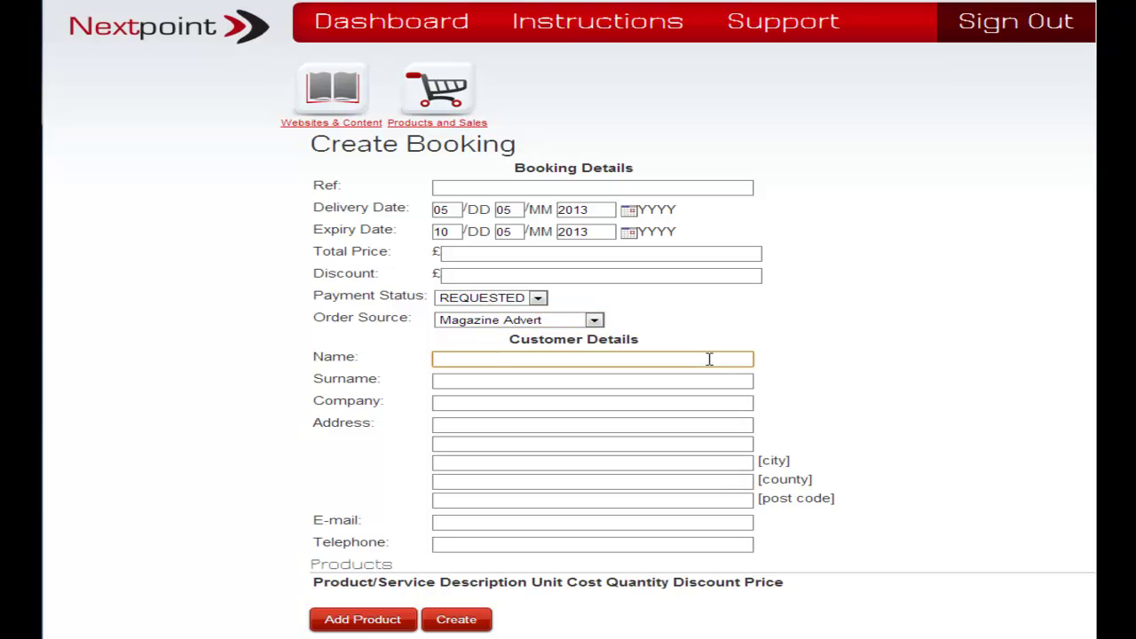
# Enter the customer's first name, surname and company Appletech.
pyautogui.click(625, 382)
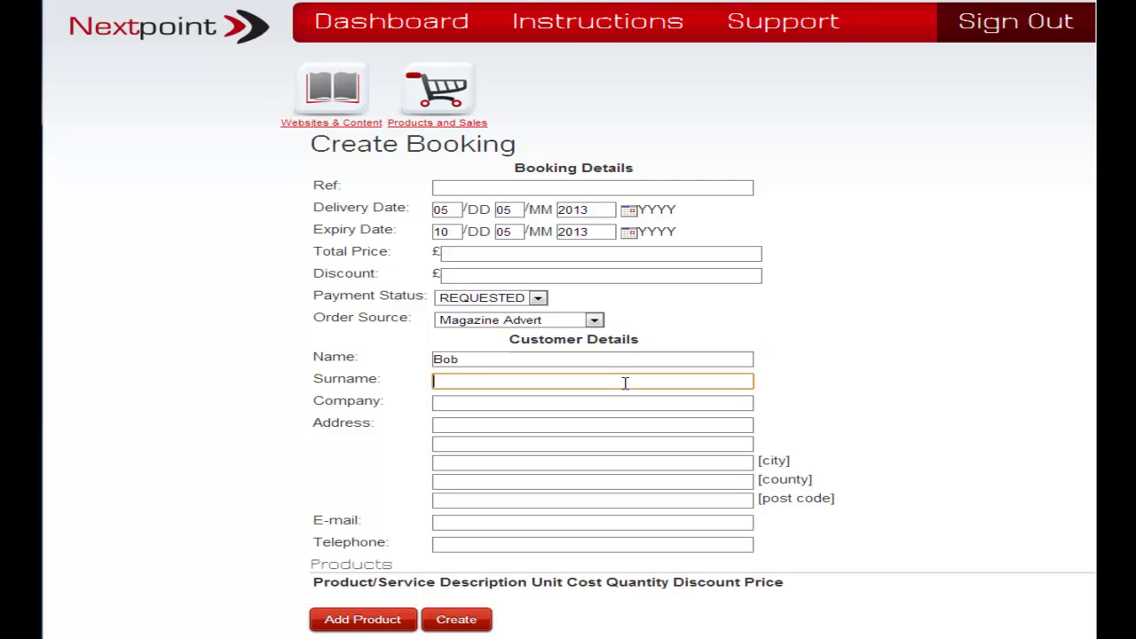
pyautogui.click(576, 403)
pyautogui.write('Appl')
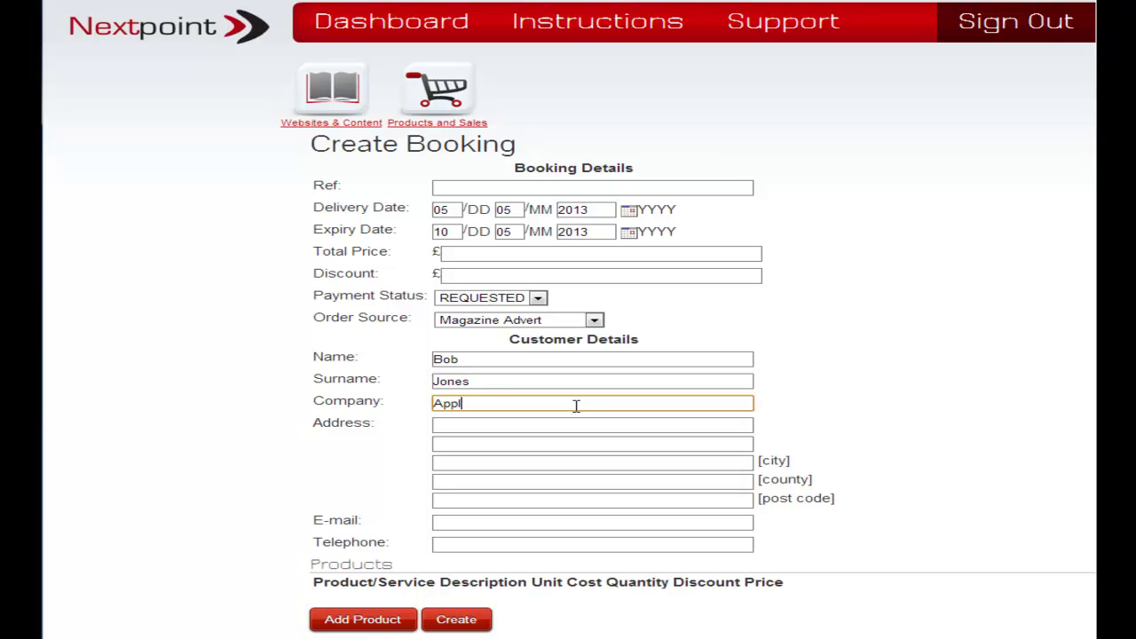
pyautogui.write('etech')
# Enter the customer's street address lines, city, county and post code.
pyautogui.click(534, 423)
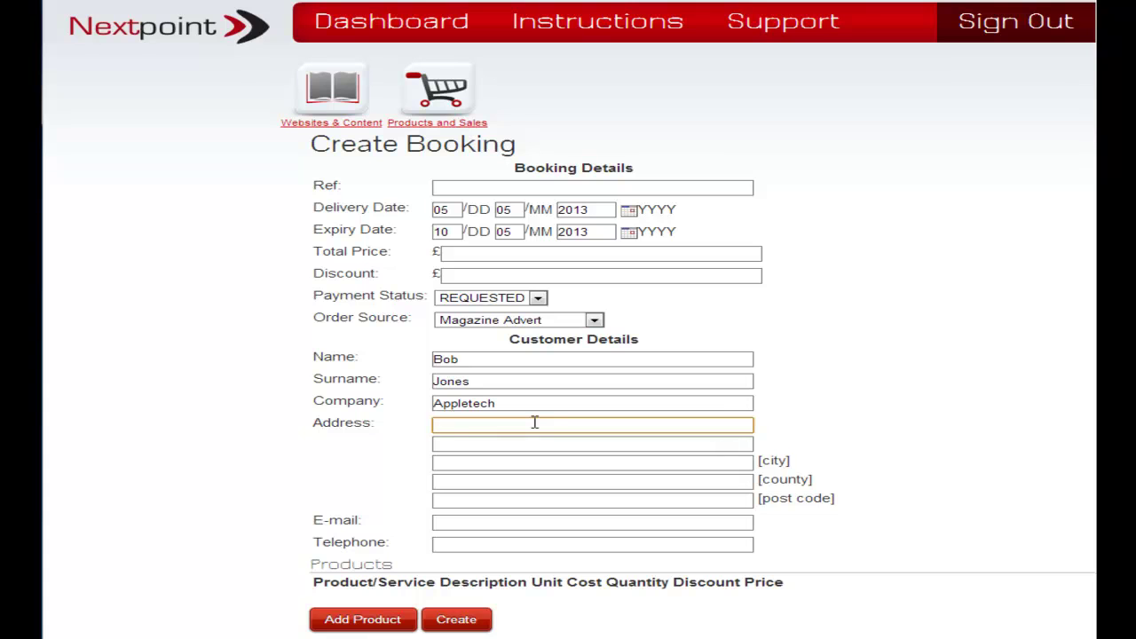
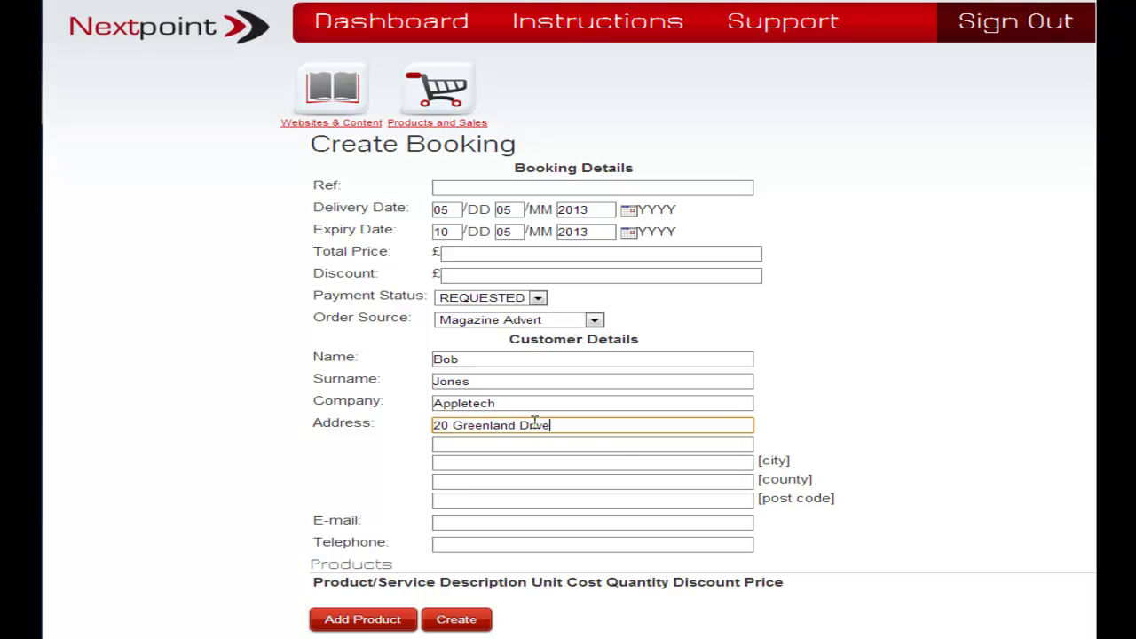
pyautogui.click(614, 446)
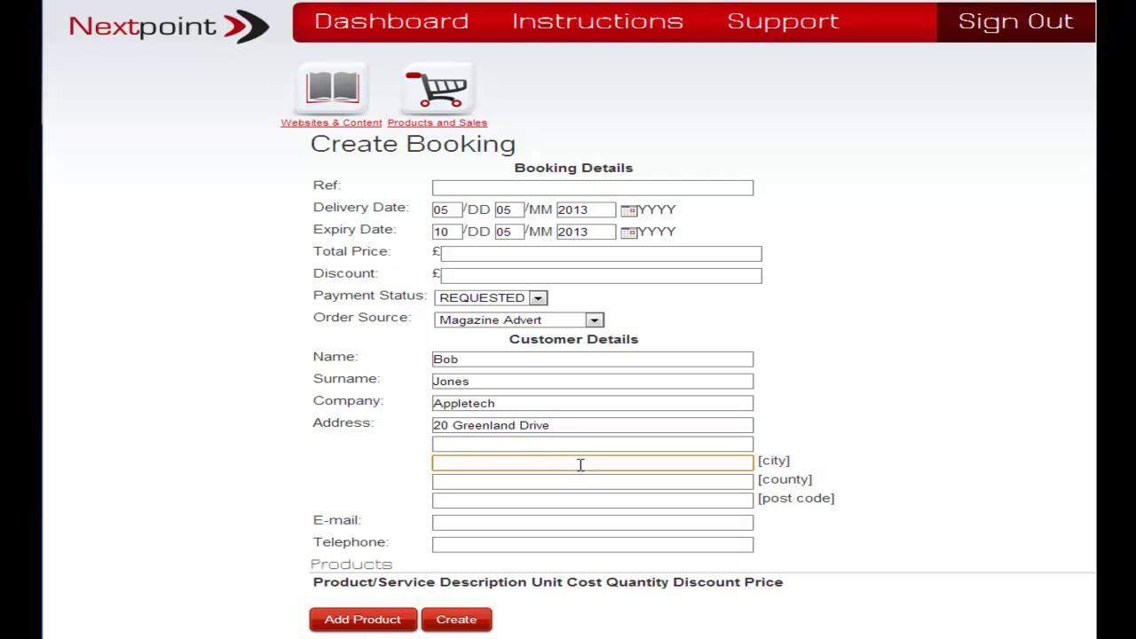
pyautogui.write('Somewhere')
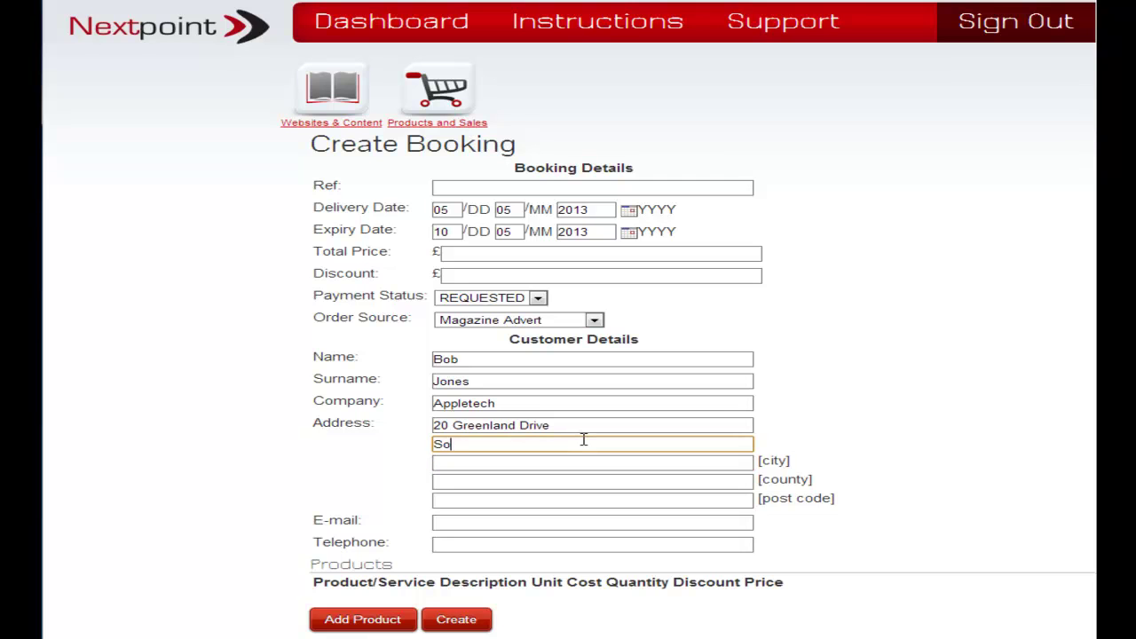
pyautogui.click(583, 464)
pyautogui.write('Liverpool')
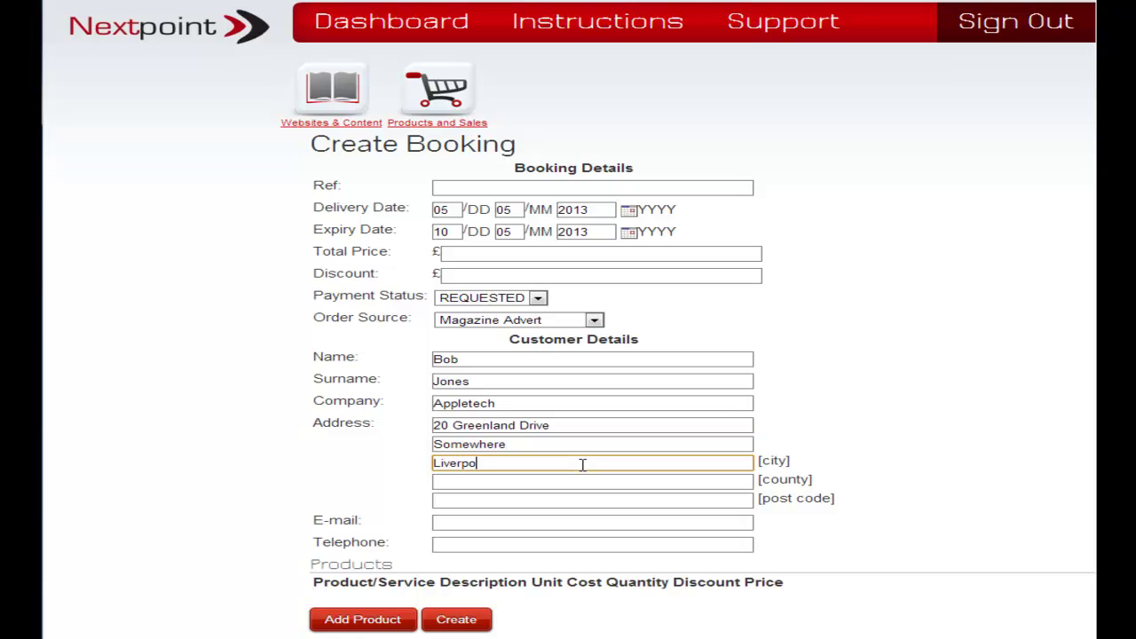
pyautogui.click(550, 484)
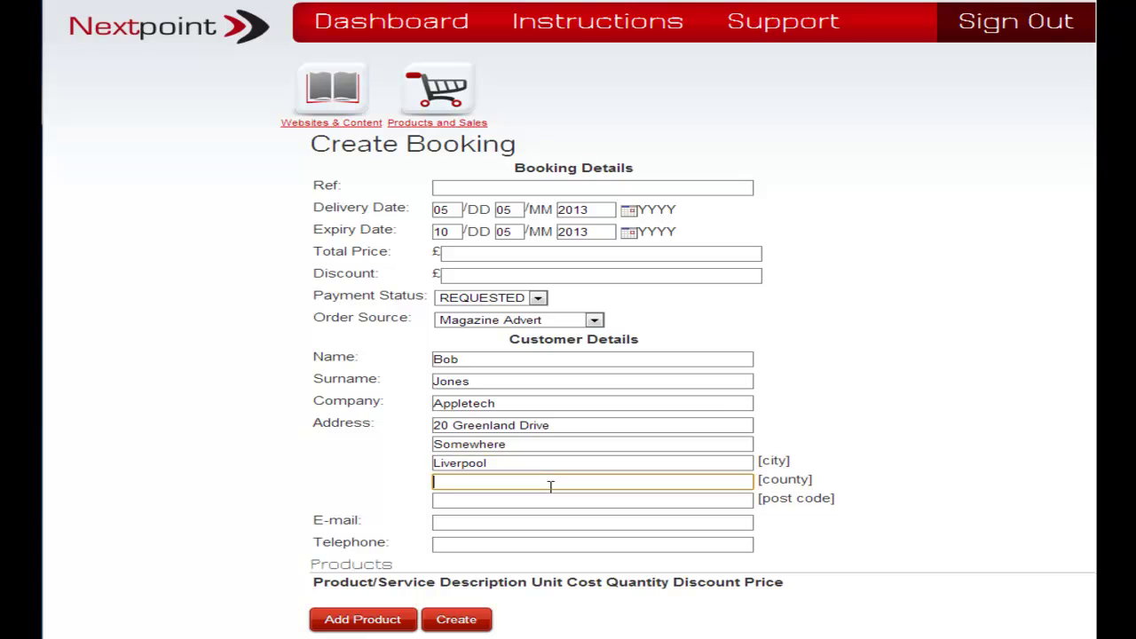
pyautogui.write('Merseyside')
pyautogui.click(544, 503)
pyautogui.write('L19 ')
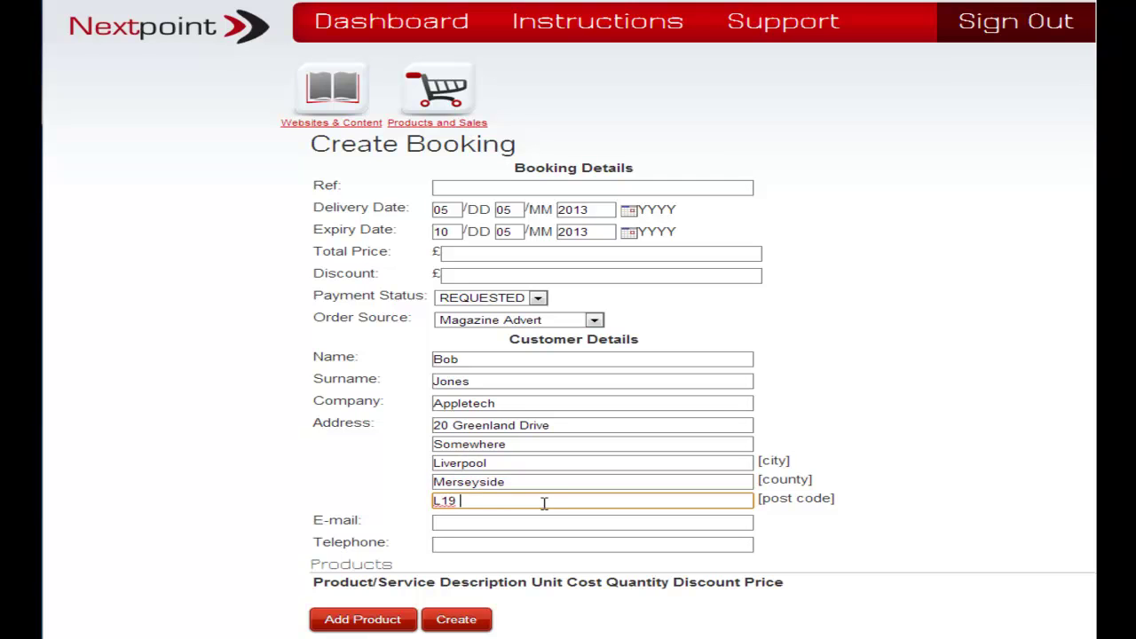
pyautogui.write('5HJ')
# Add the customer's e-mail address and telephone number.
pyautogui.click(529, 527)
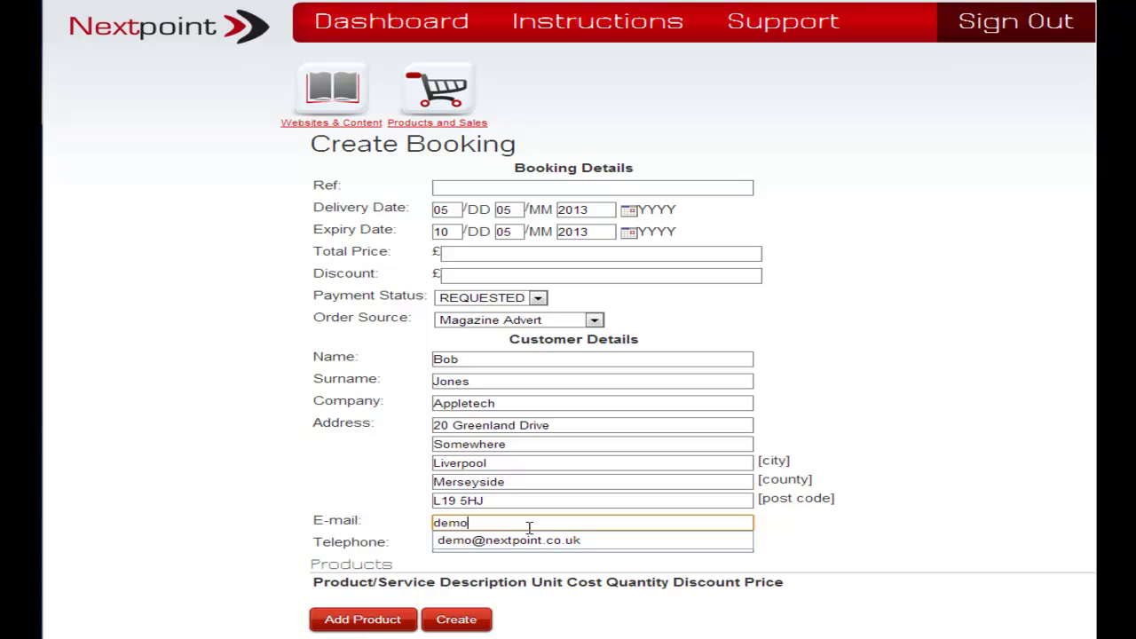
pyautogui.click(291, 504)
pyautogui.click(473, 546)
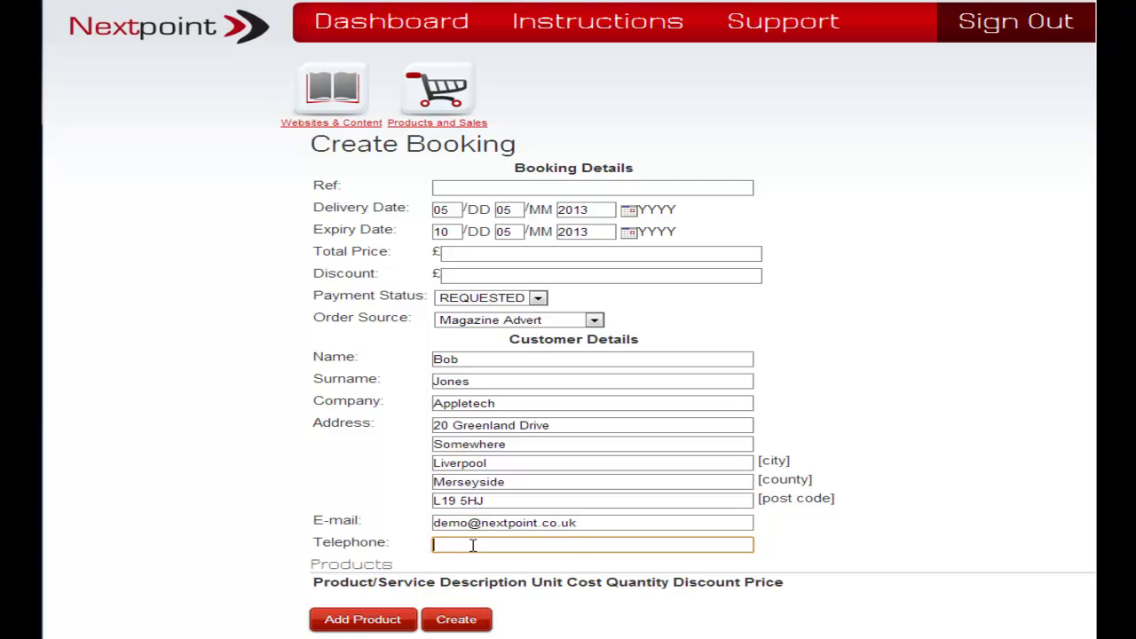
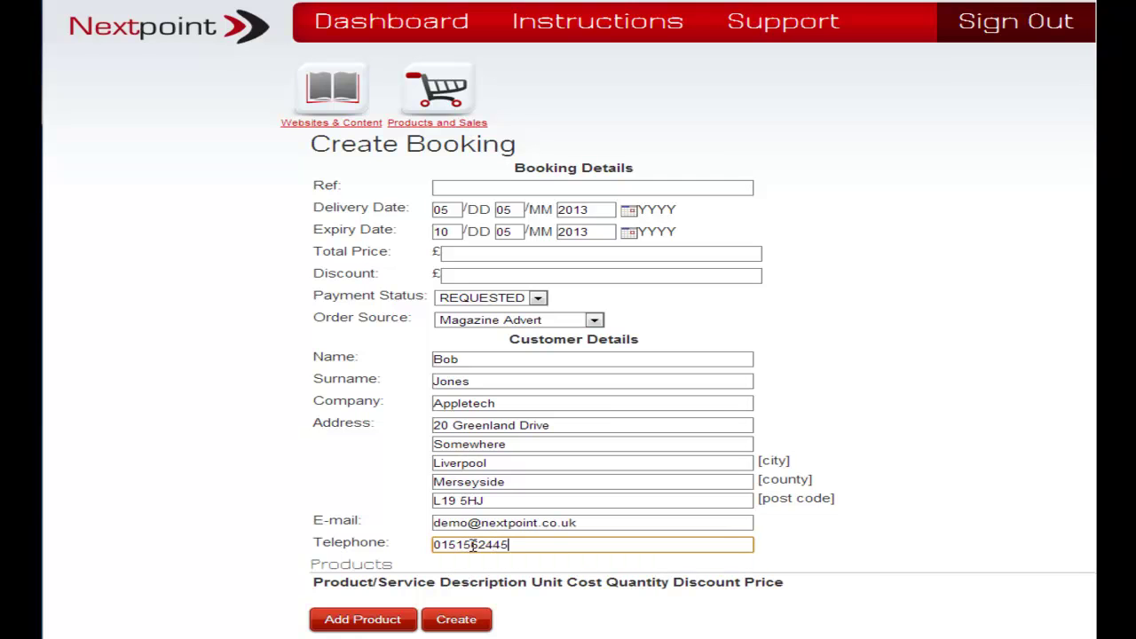
pyautogui.click(187, 458)
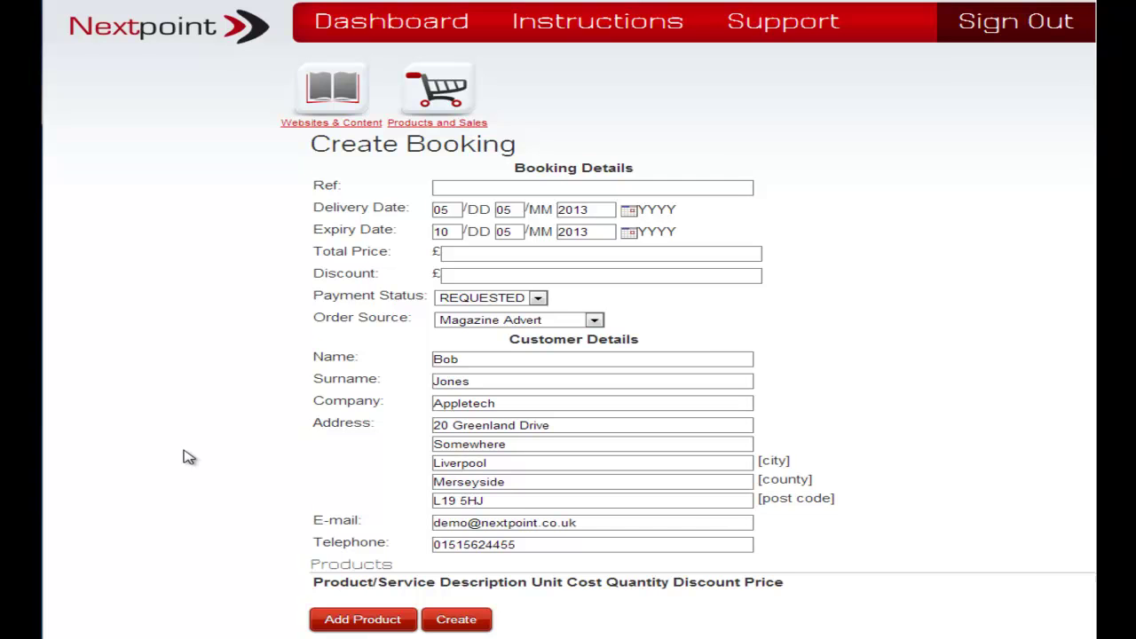
pyautogui.scroll(-1, 189, 432)
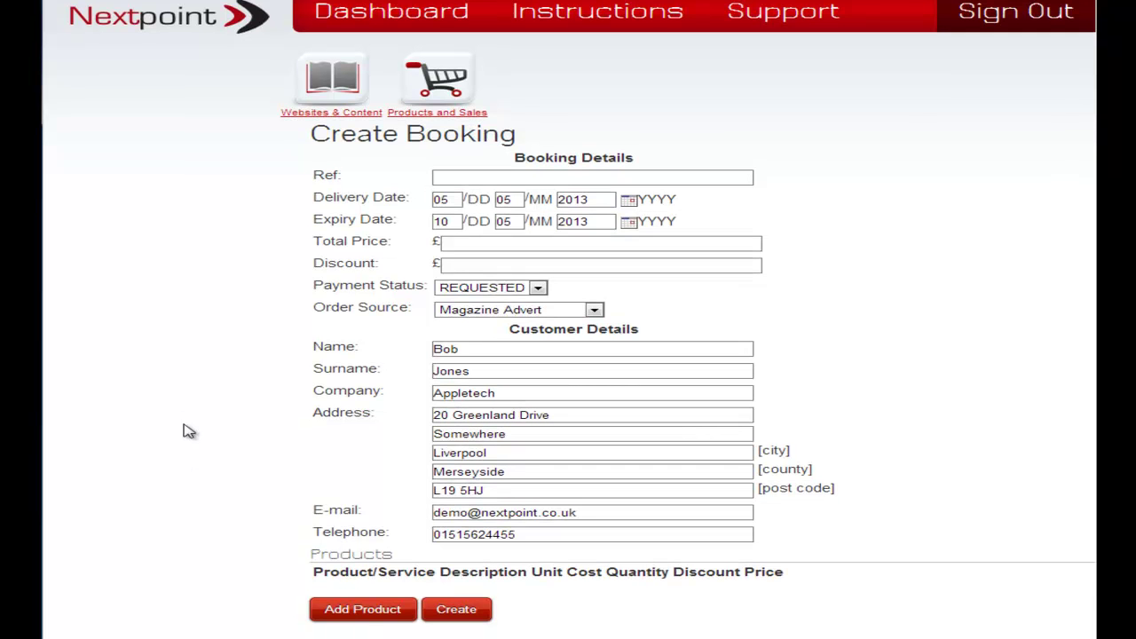
# Add a product row with Training Course (£75) to the booking.
pyautogui.click(362, 610)
pyautogui.scroll(-1, 183, 439)
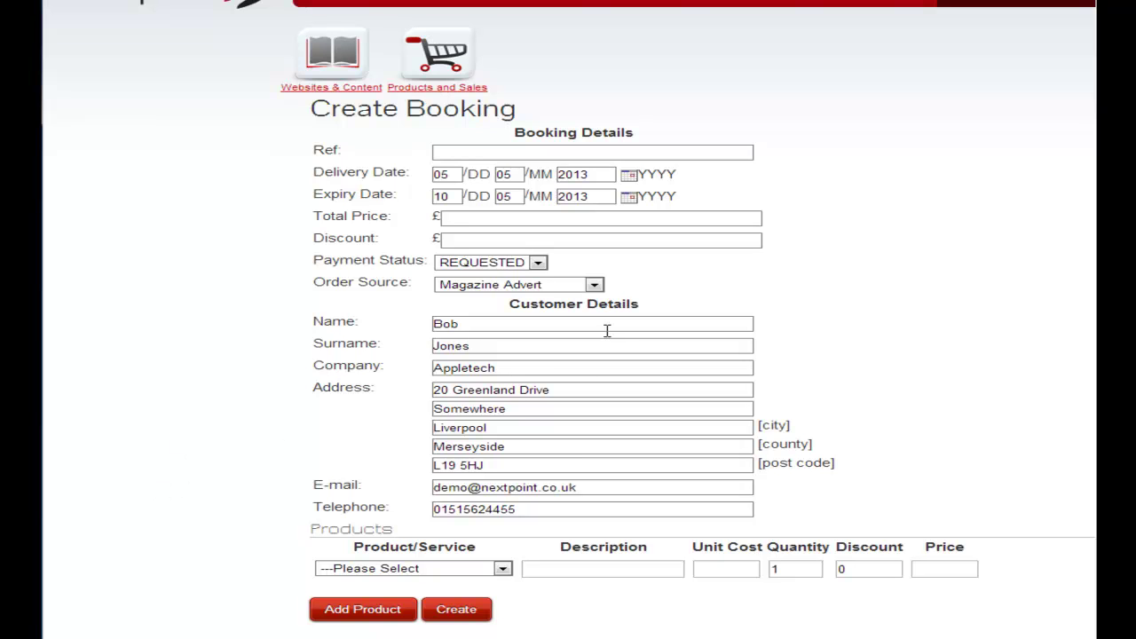
pyautogui.click(503, 569)
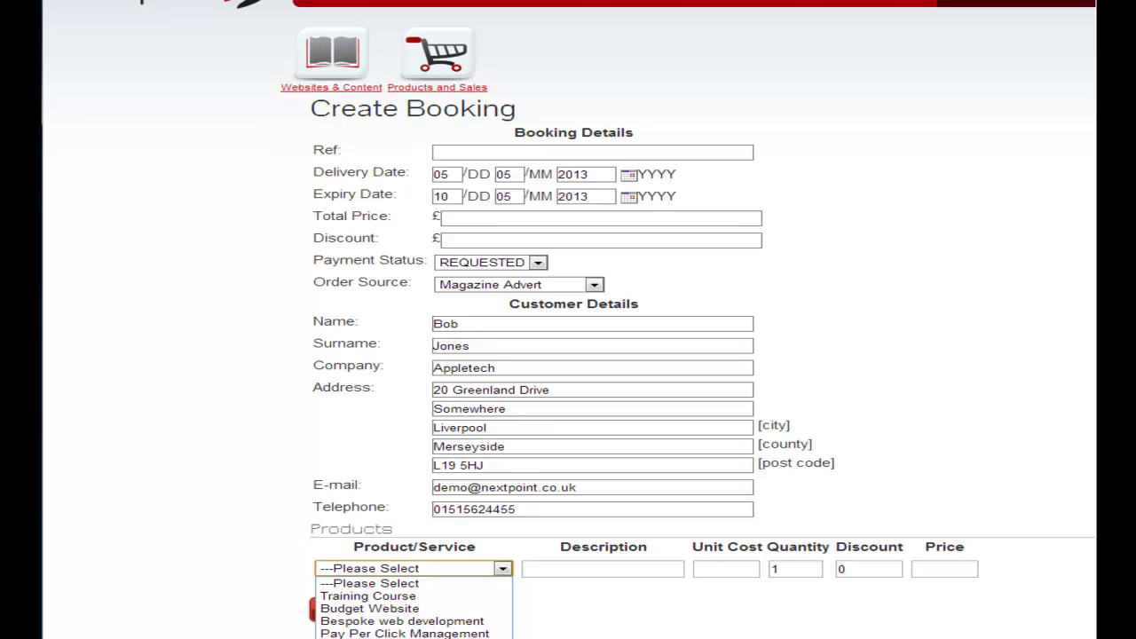
pyautogui.click(412, 600)
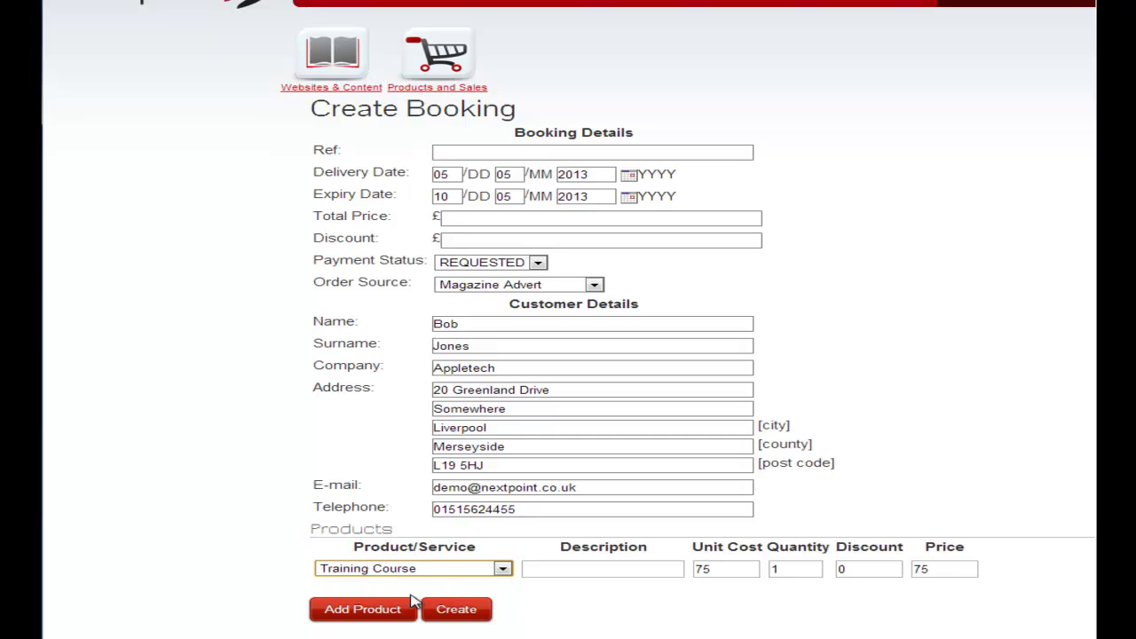
# Add a second row with Budget Website (£100) and create the booking.
pyautogui.click(397, 611)
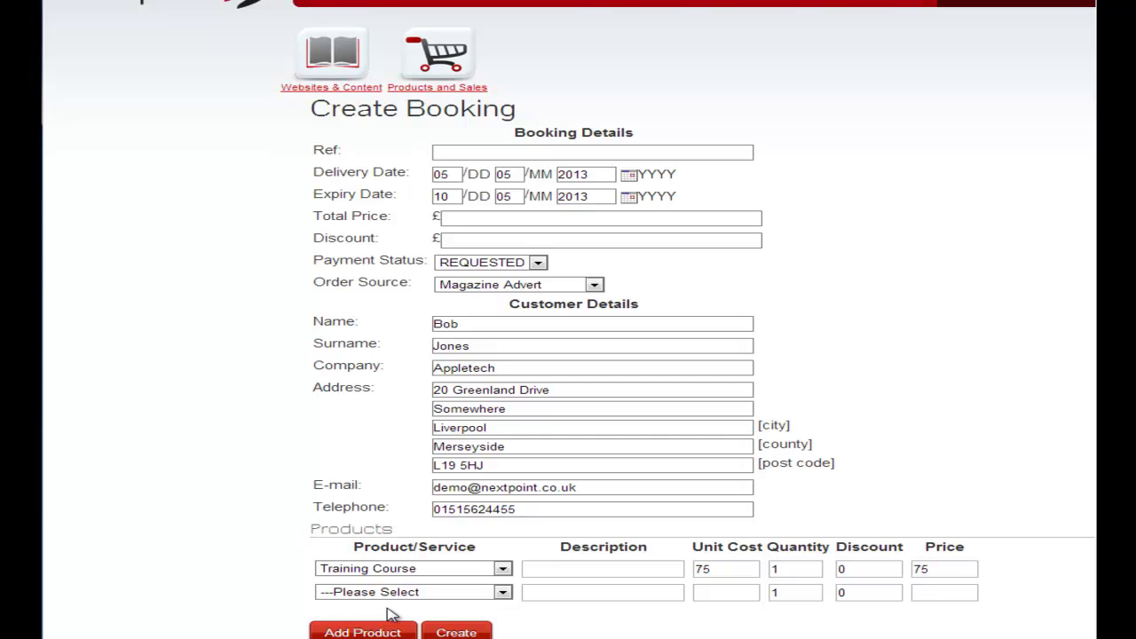
pyautogui.click(444, 592)
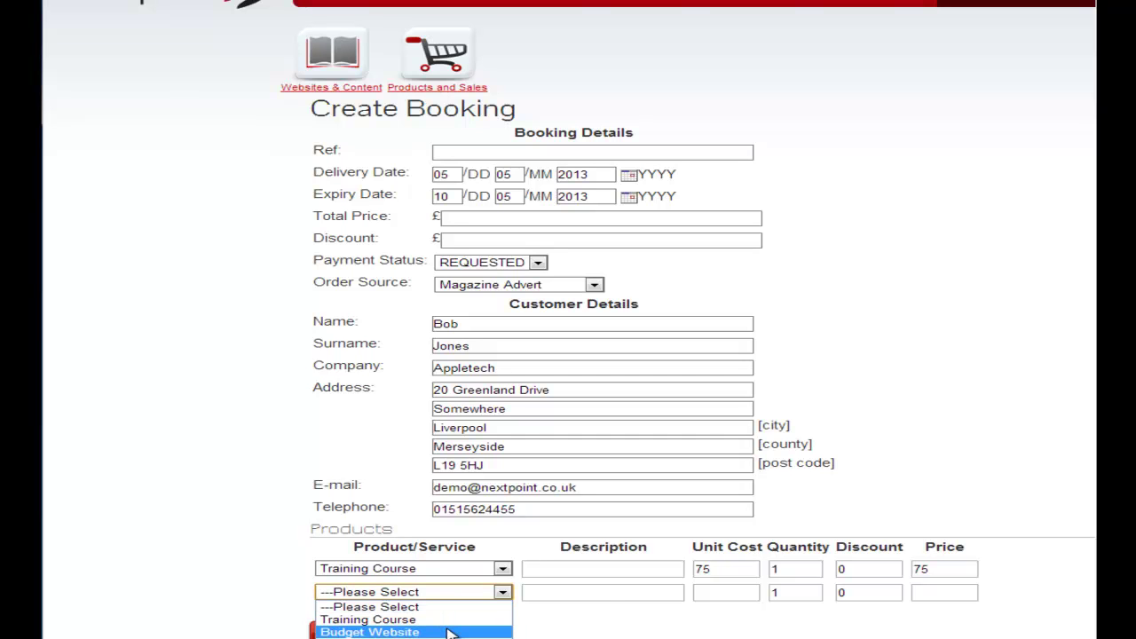
pyautogui.click(450, 633)
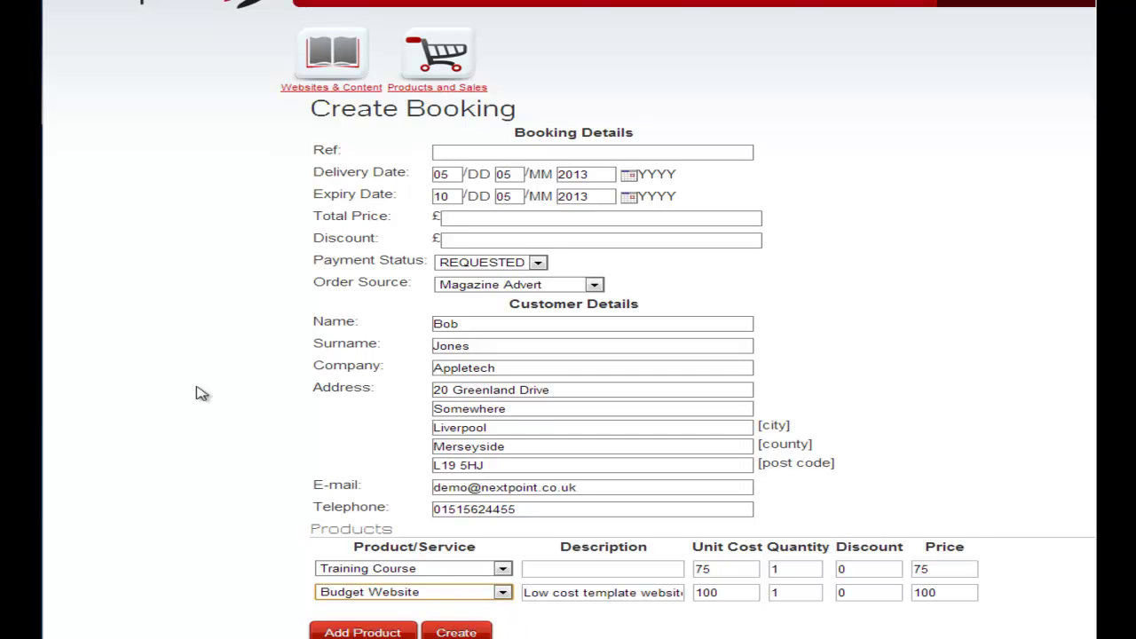
pyautogui.scroll(-1, 213, 378)
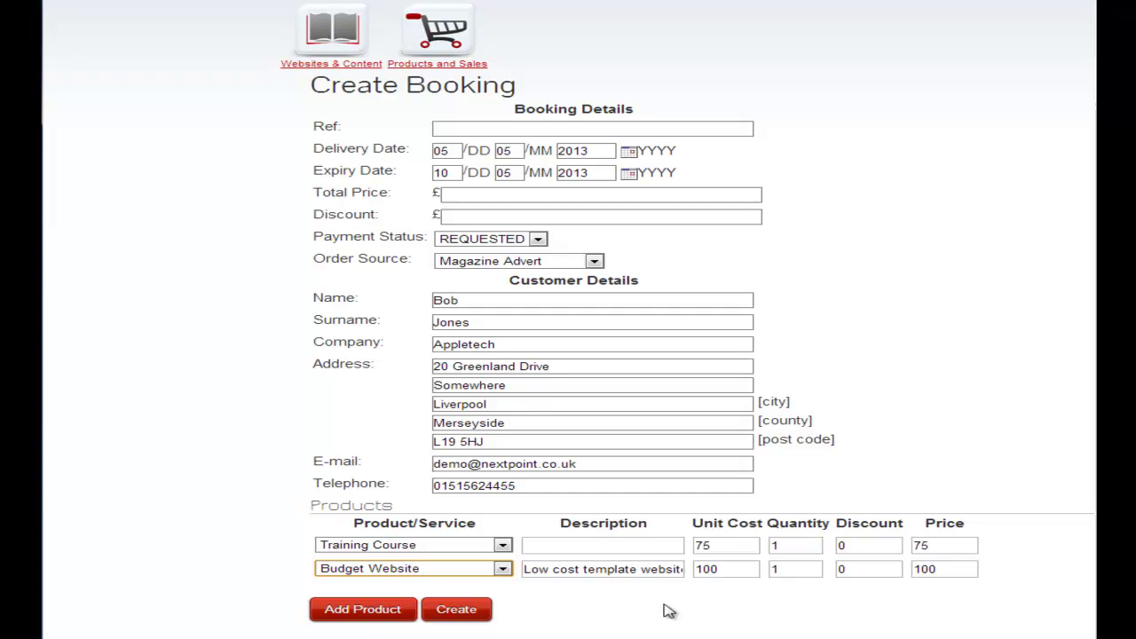
pyautogui.click(471, 619)
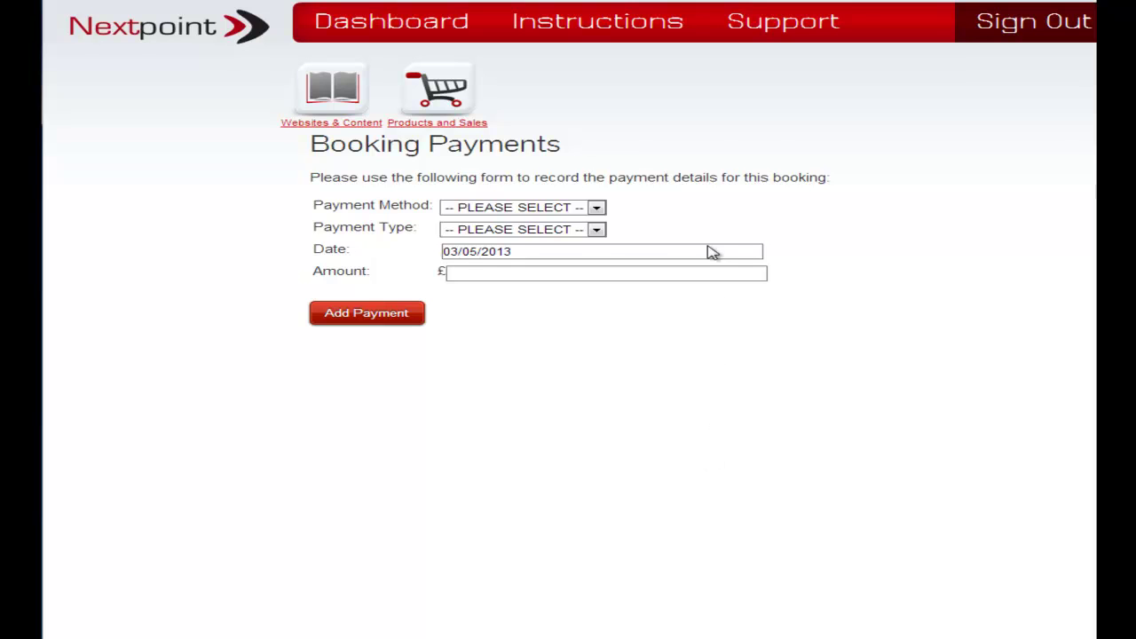
# Record a £50 Deposit payment by Card and save it.
pyautogui.click(597, 209)
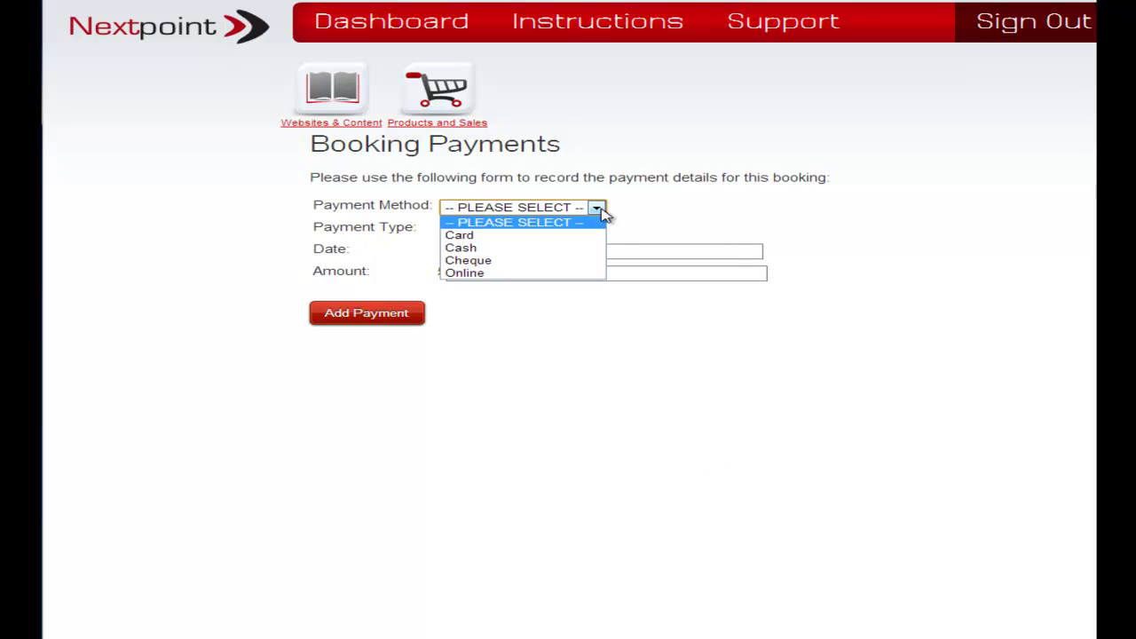
pyautogui.click(518, 236)
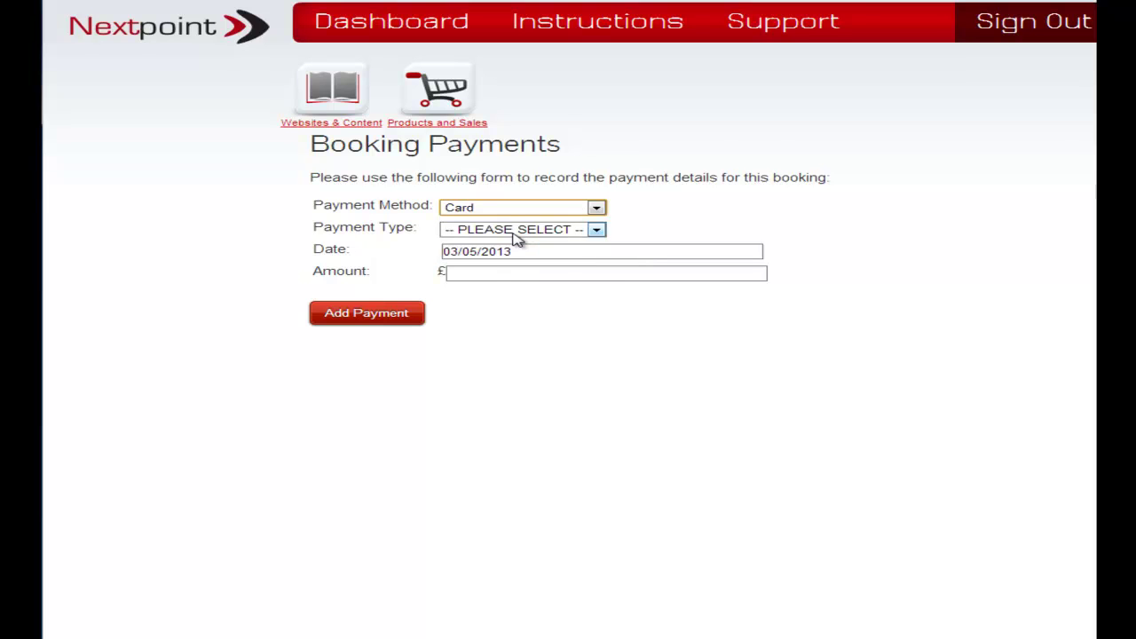
pyautogui.click(599, 233)
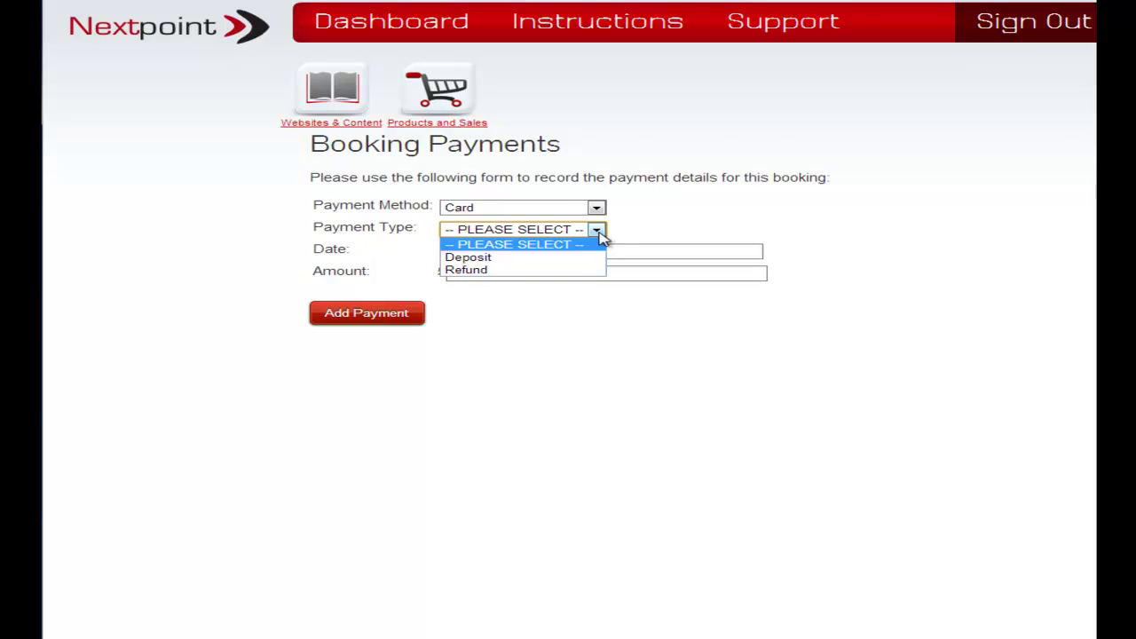
pyautogui.click(514, 257)
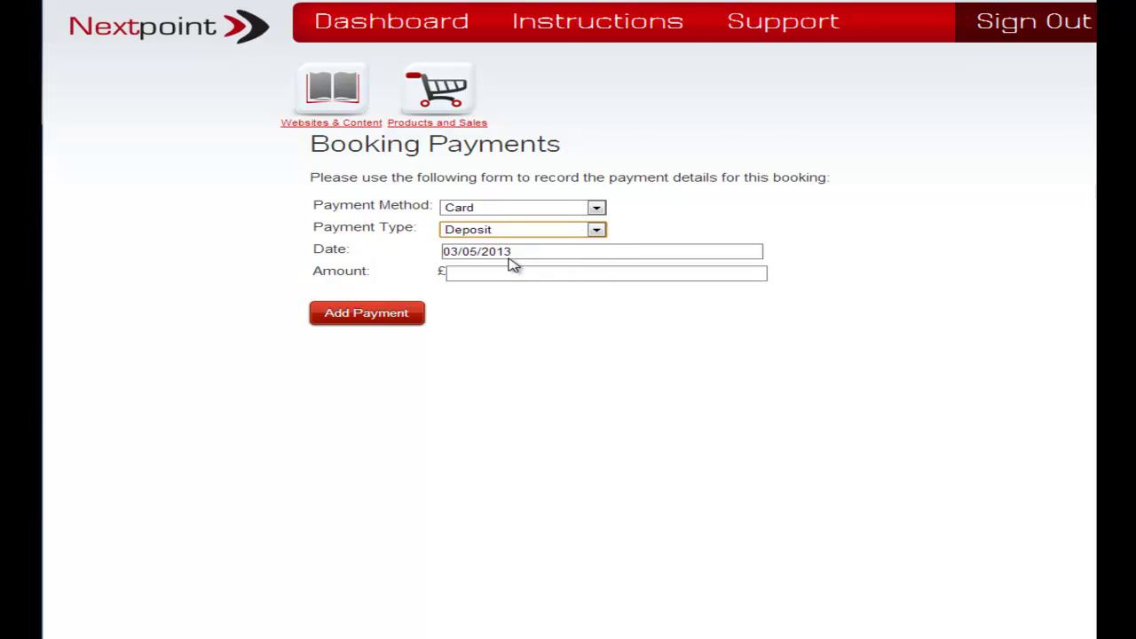
pyautogui.click(501, 271)
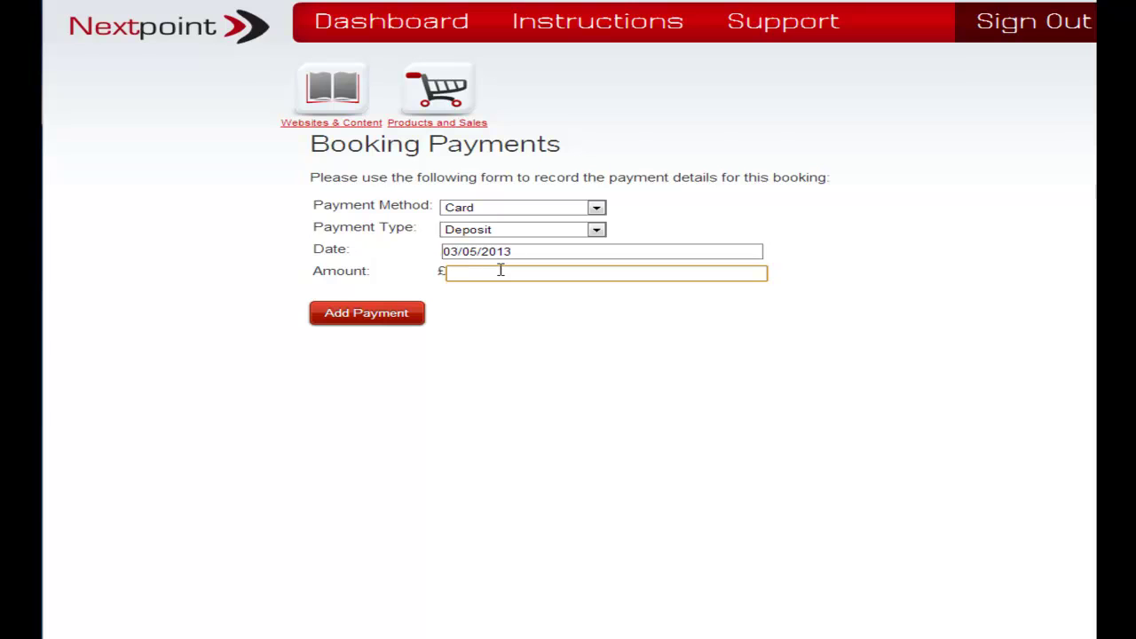
pyautogui.write('50')
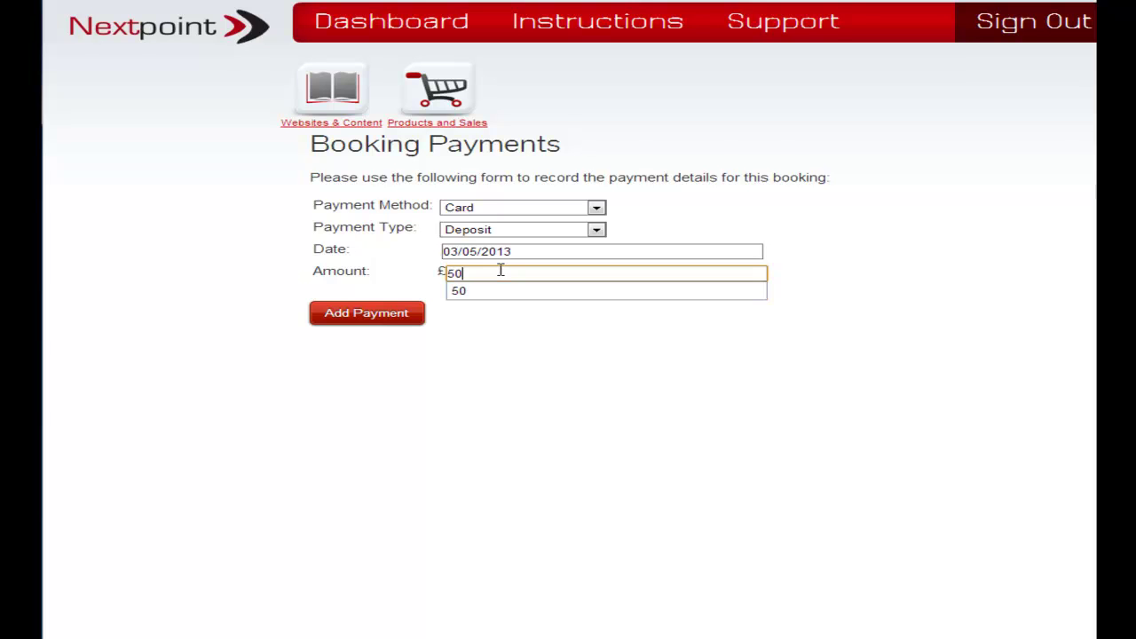
pyautogui.click(585, 388)
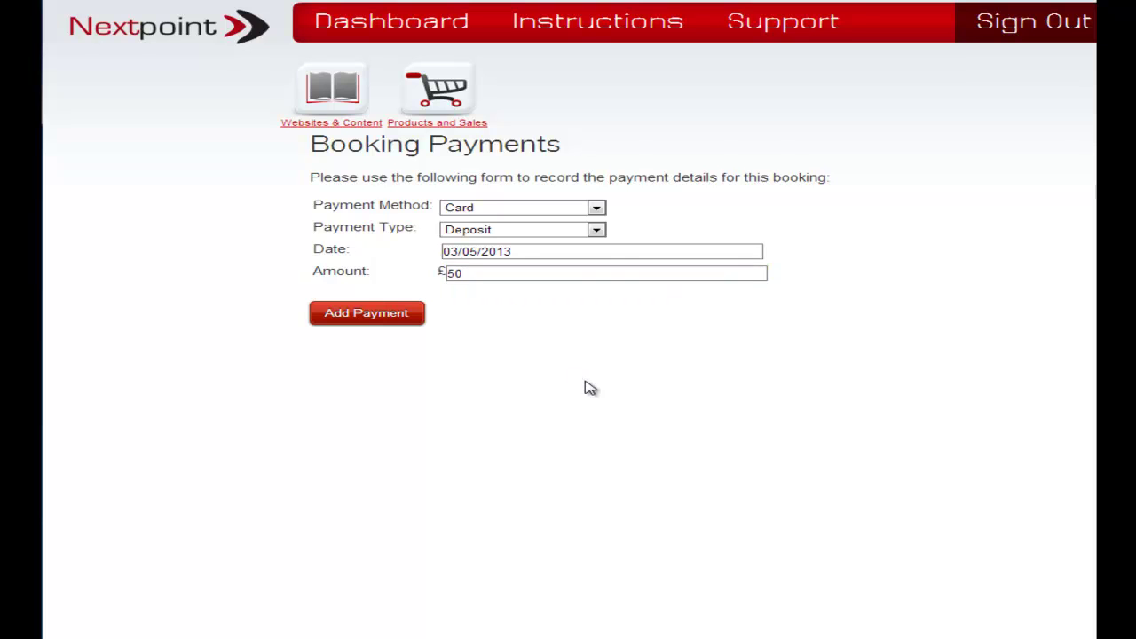
pyautogui.click(364, 315)
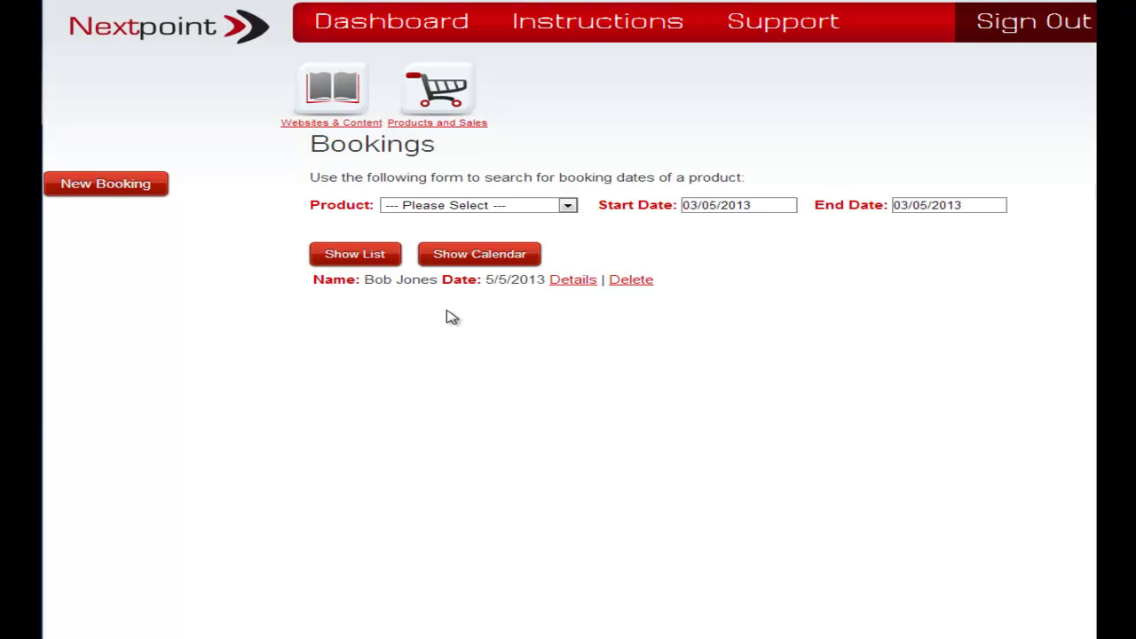
# Toggle the bookings between calendar and list views, then open the booking's Details.
pyautogui.click(489, 259)
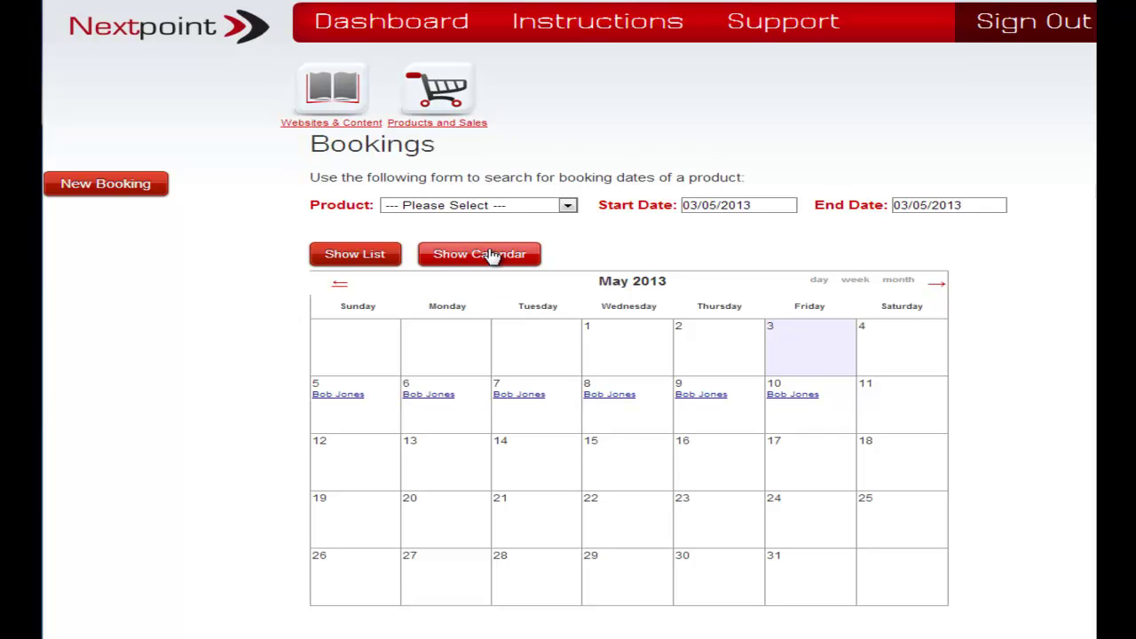
pyautogui.click(366, 262)
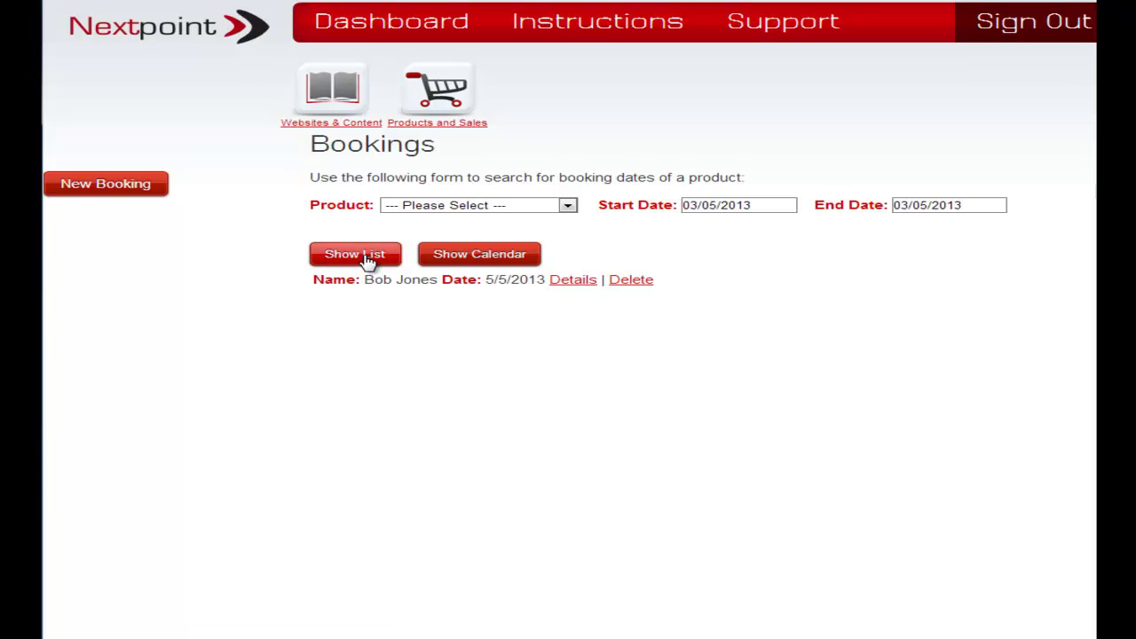
pyautogui.click(478, 262)
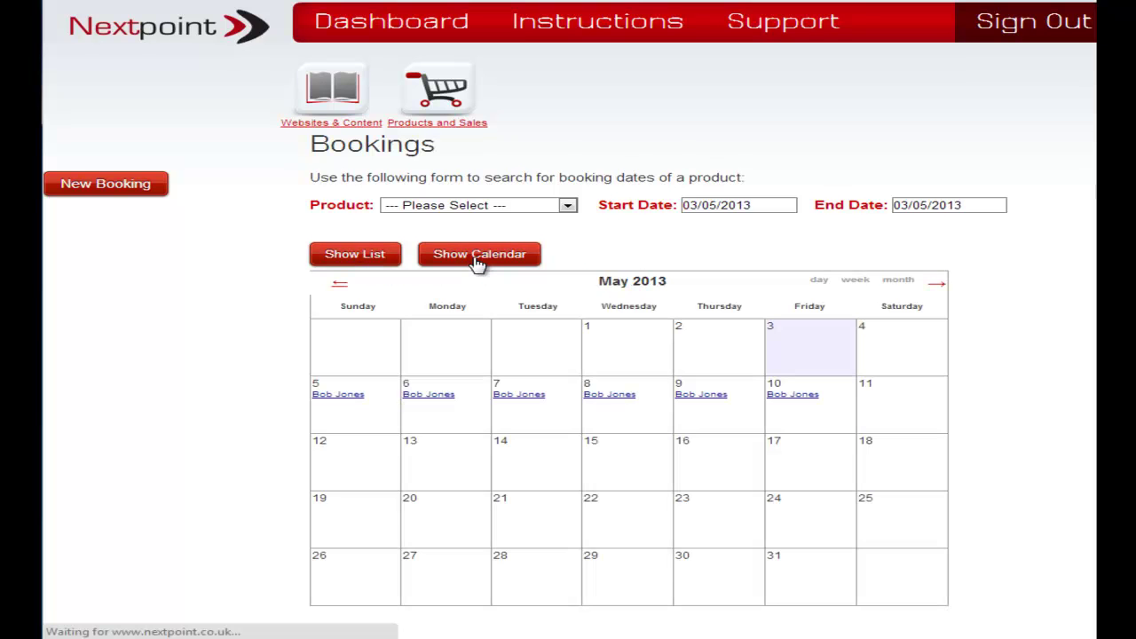
pyautogui.click(341, 259)
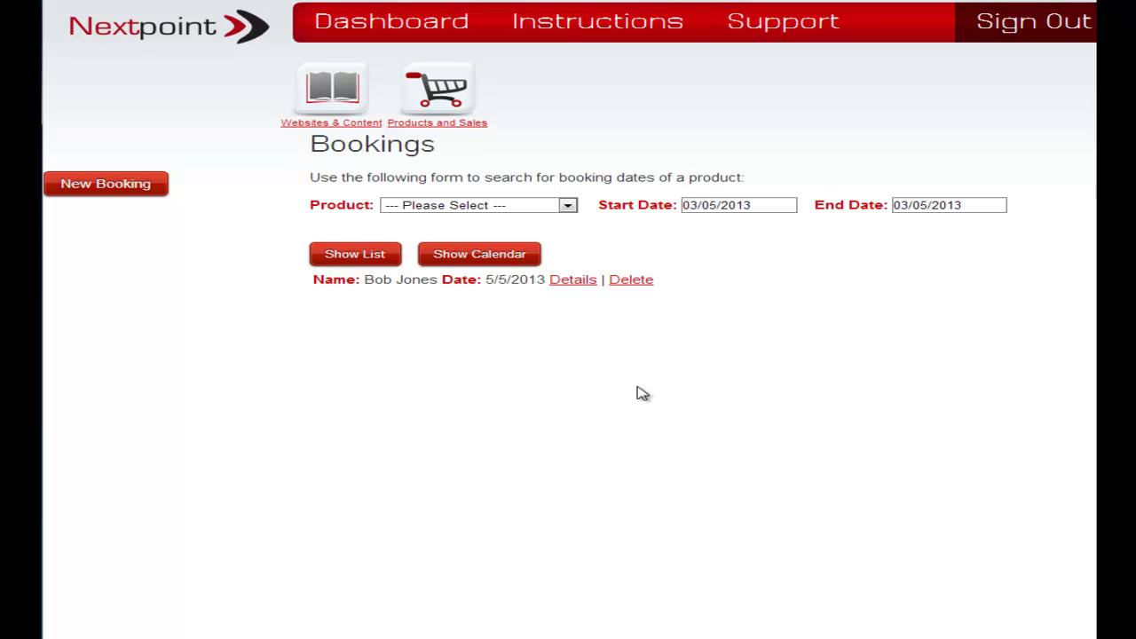
pyautogui.click(572, 281)
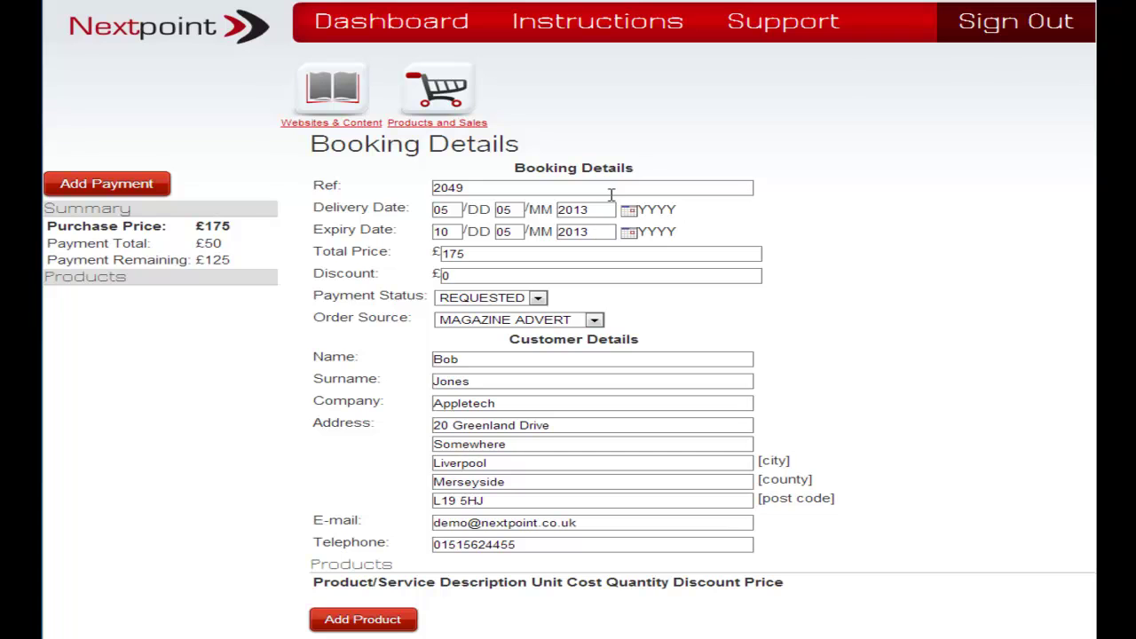
# Open the Delivery Date picker and close it without changing the date.
pyautogui.click(628, 210)
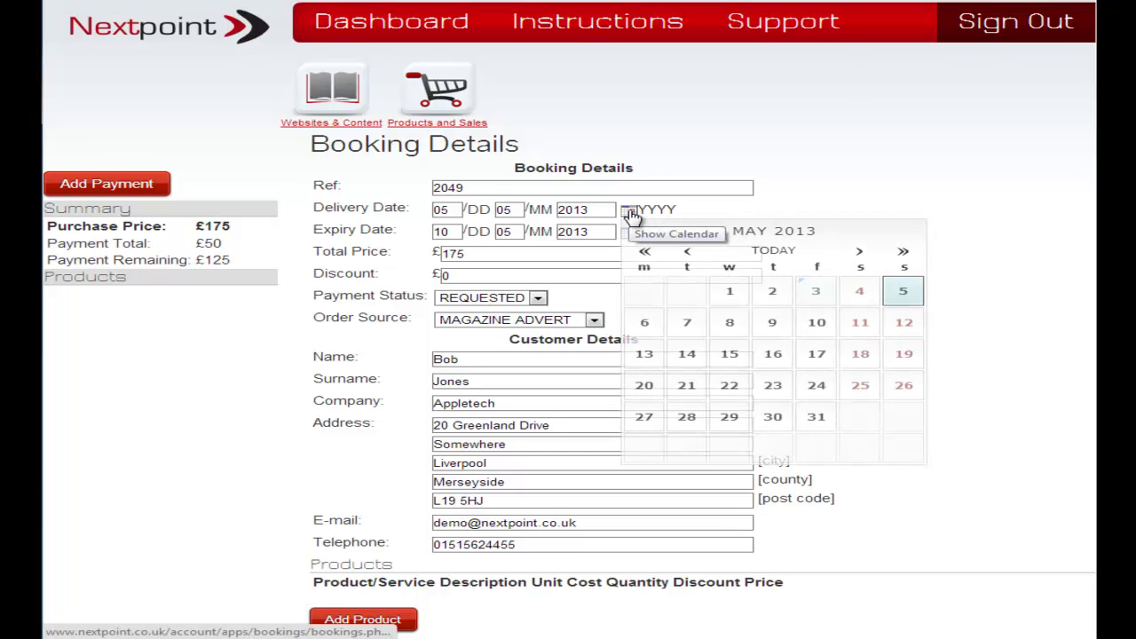
pyautogui.click(997, 242)
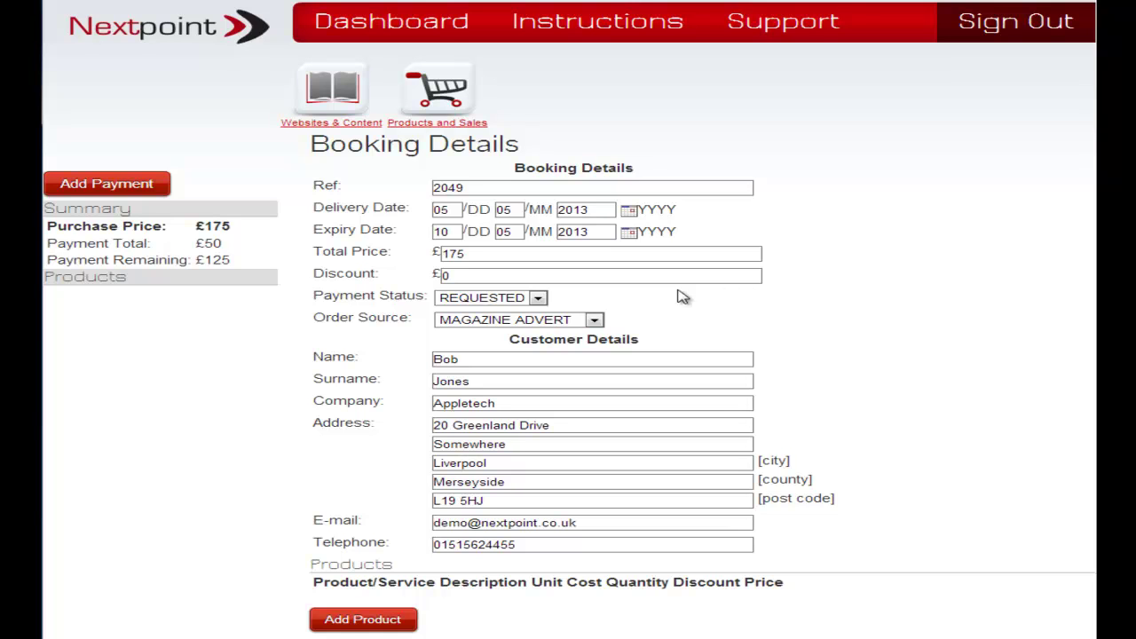
# Check the Payment Status and Order Source lists unchanged, then show the booking's Products in the sidebar.
pyautogui.click(470, 300)
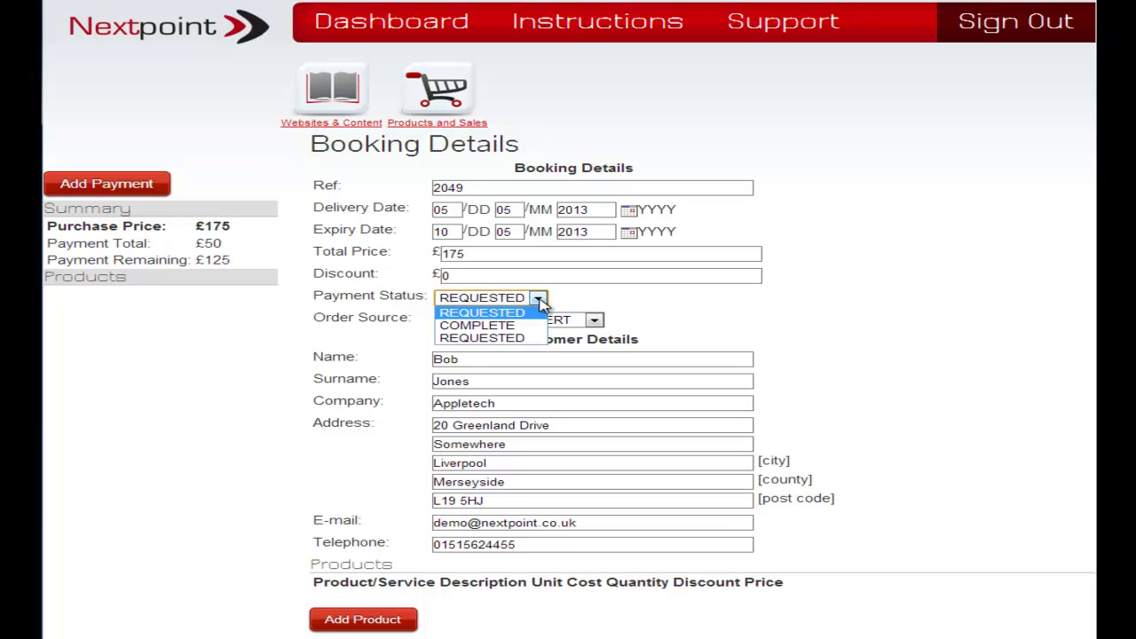
pyautogui.click(859, 293)
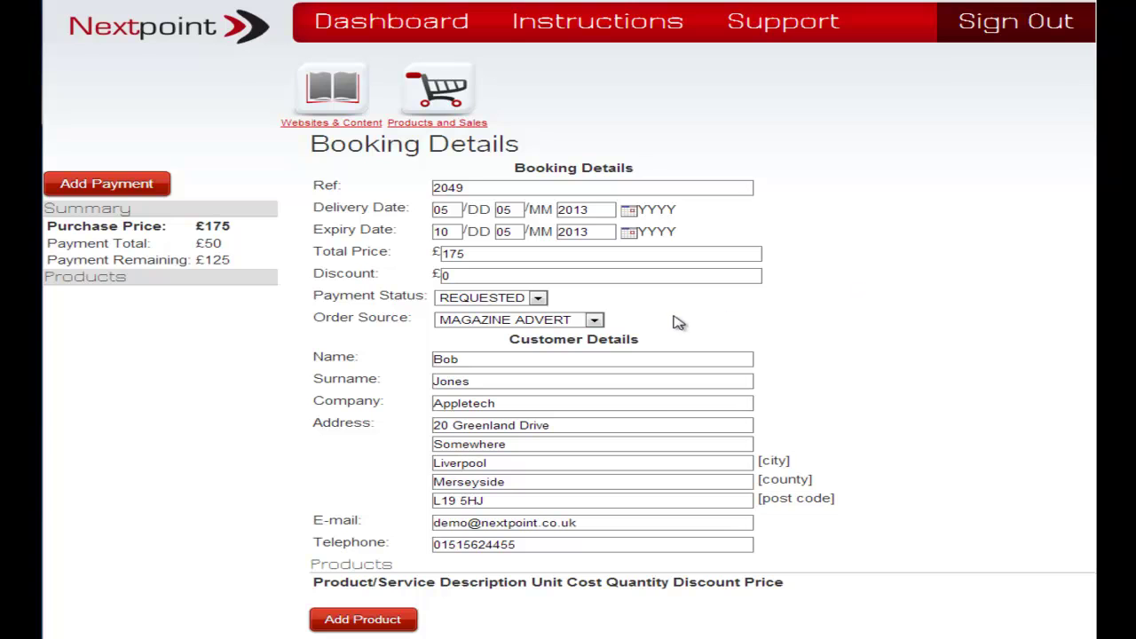
pyautogui.click(596, 323)
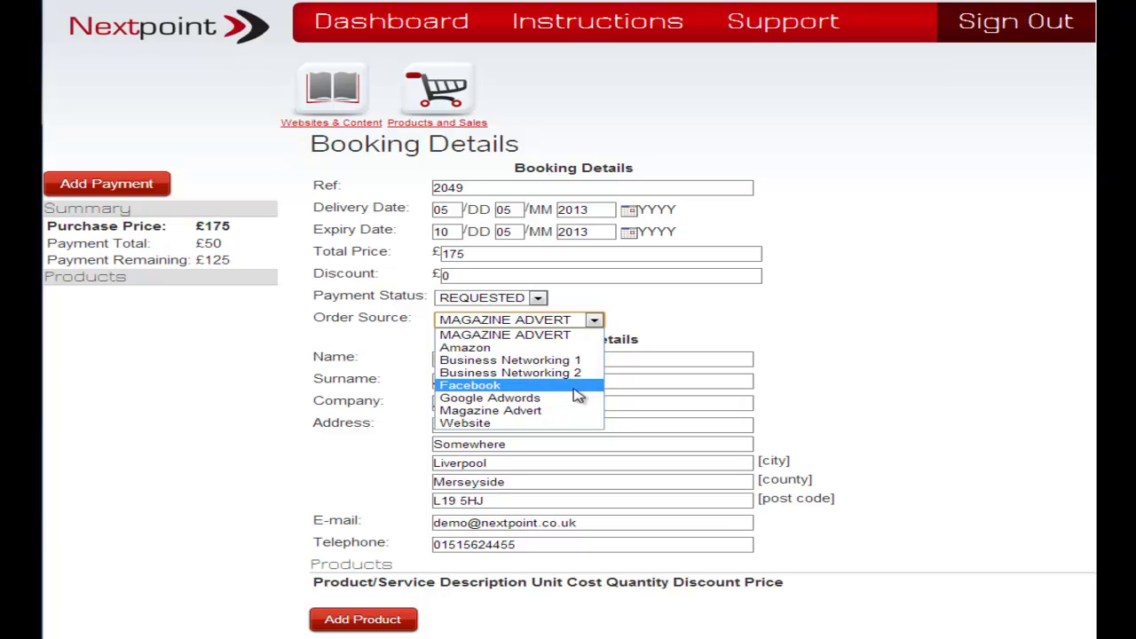
pyautogui.click(974, 317)
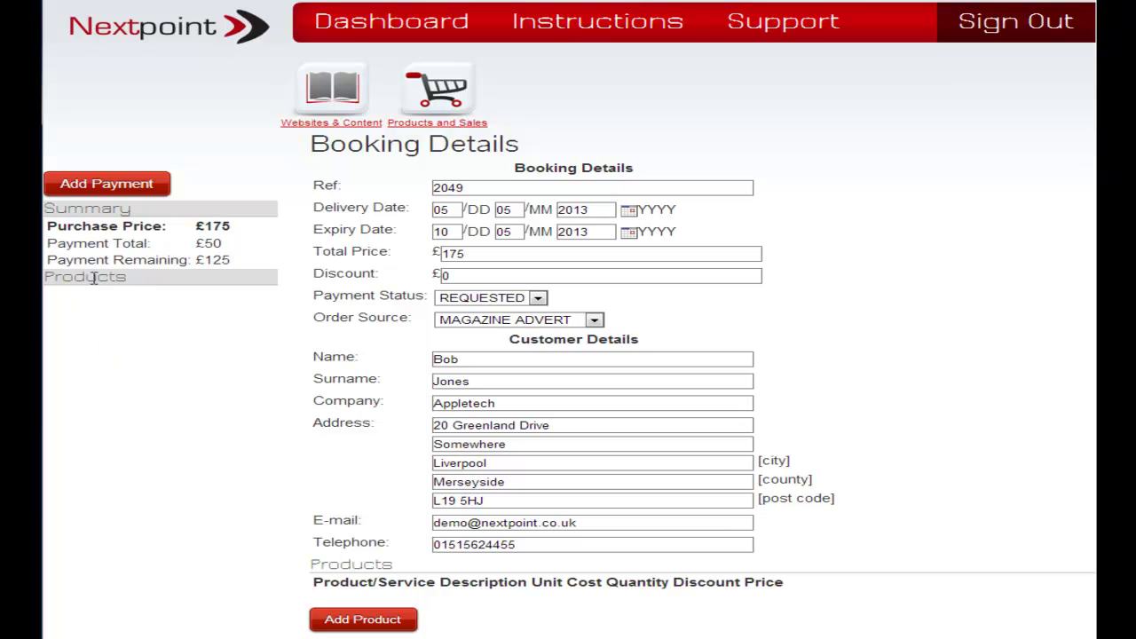
pyautogui.click(93, 278)
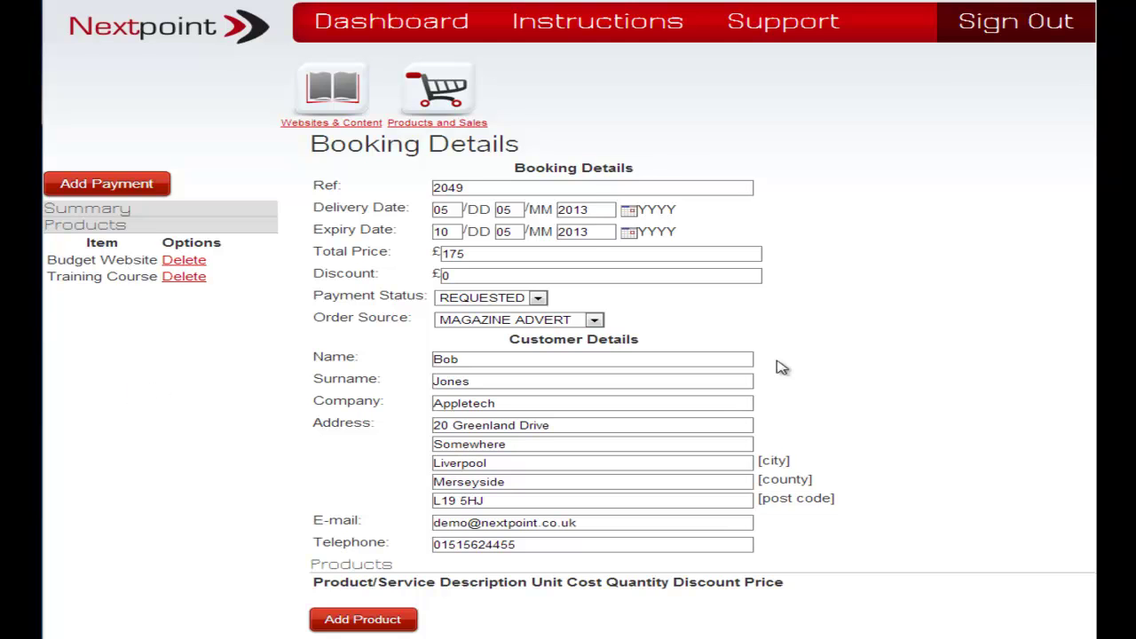
# Save the edited booking with Update, then begin another new booking.
pyautogui.scroll(-1, 994, 284)
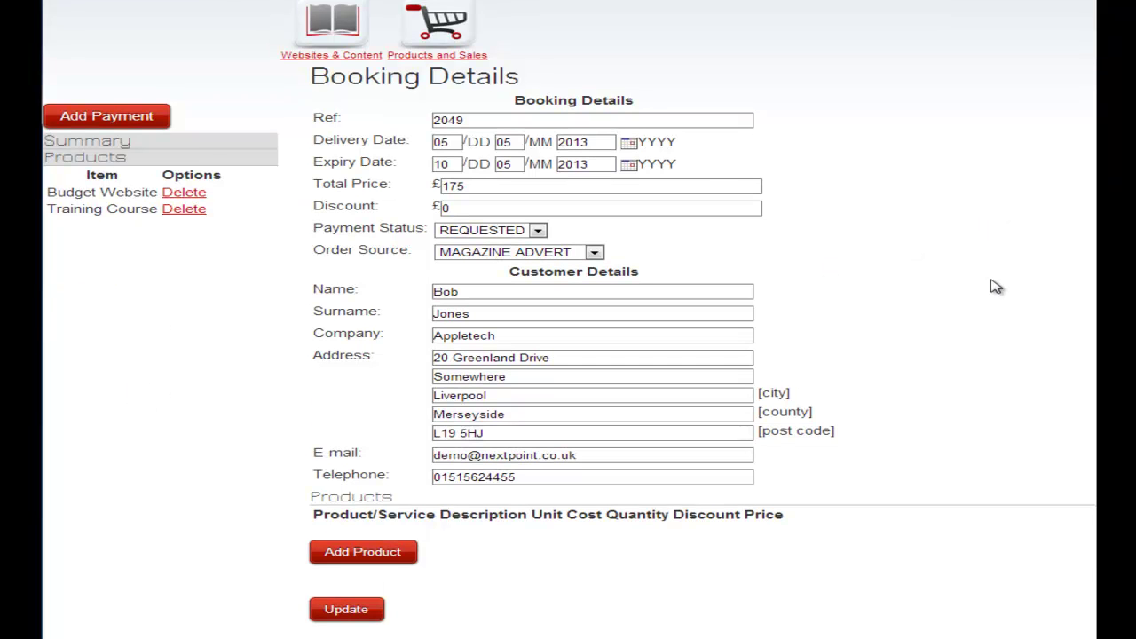
pyautogui.click(349, 617)
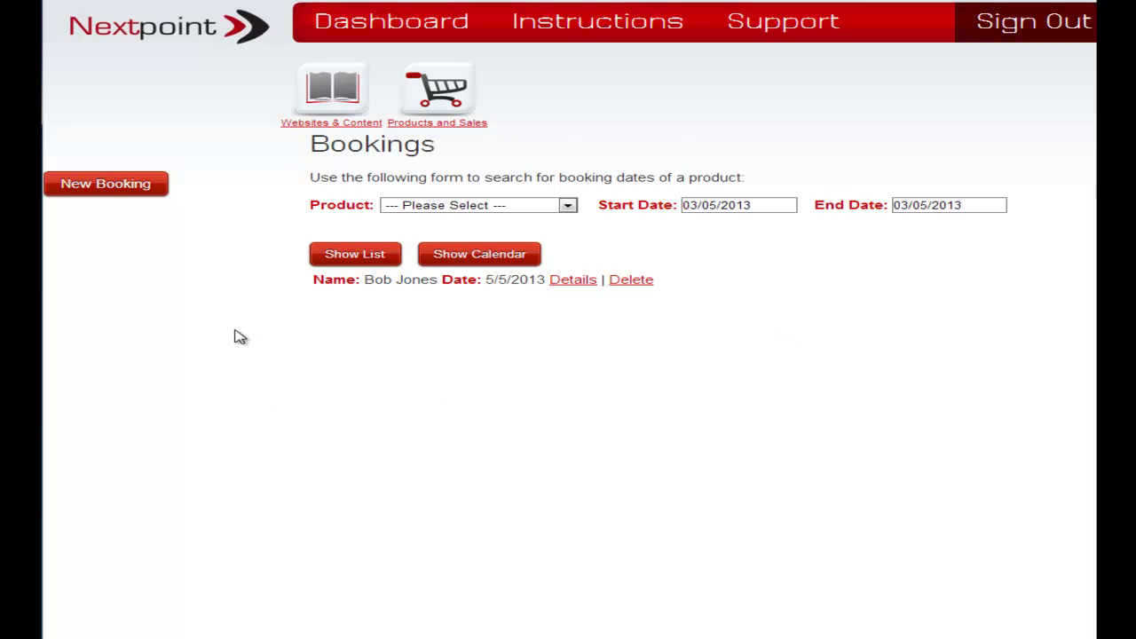
pyautogui.click(103, 188)
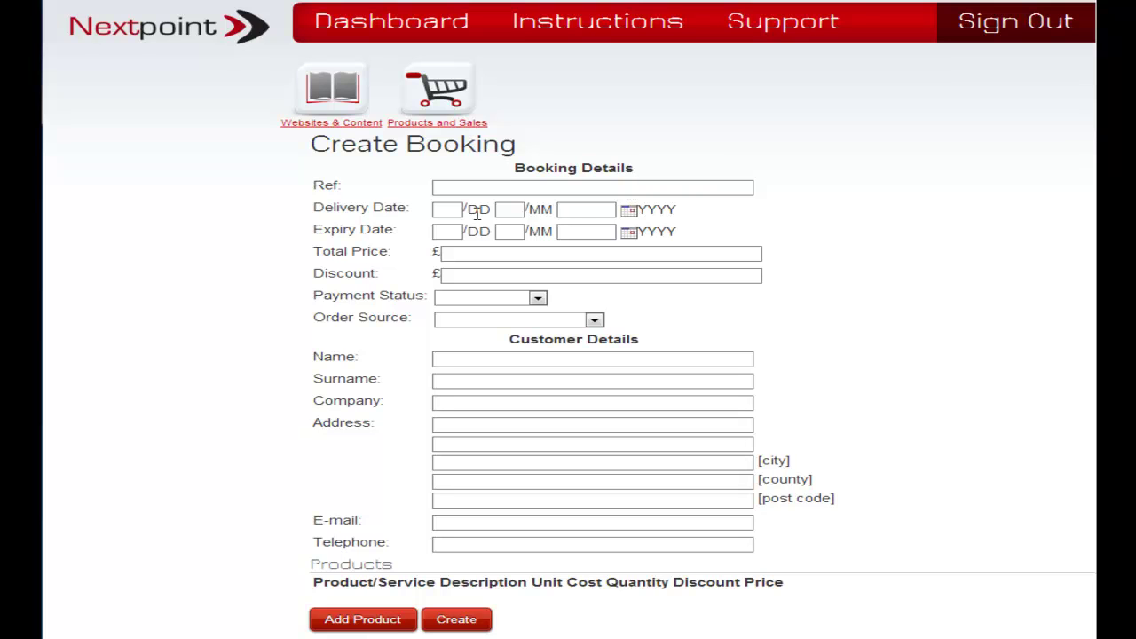
# Pick delivery date 16/05/2013 and expiry date 23/05/2013 from the calendars.
pyautogui.click(626, 213)
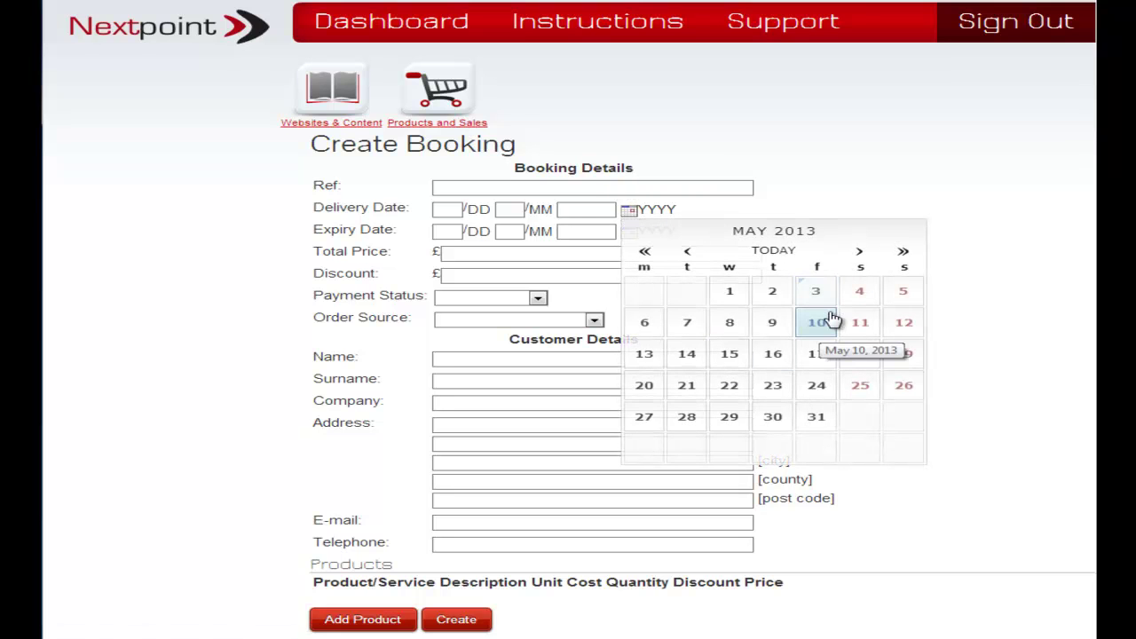
pyautogui.click(768, 356)
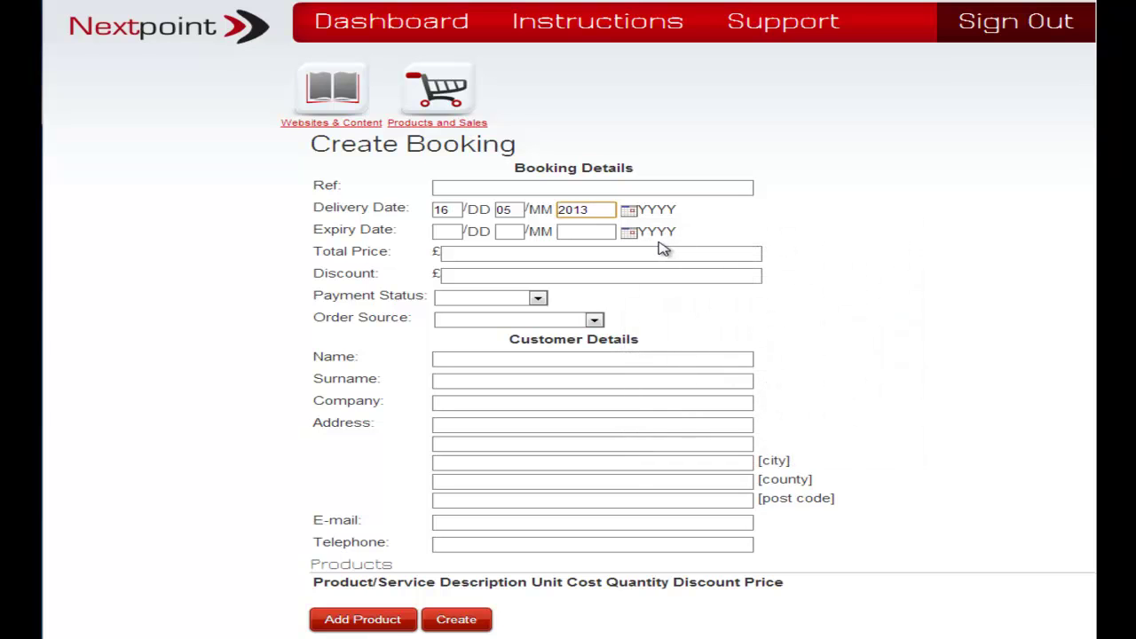
pyautogui.click(629, 233)
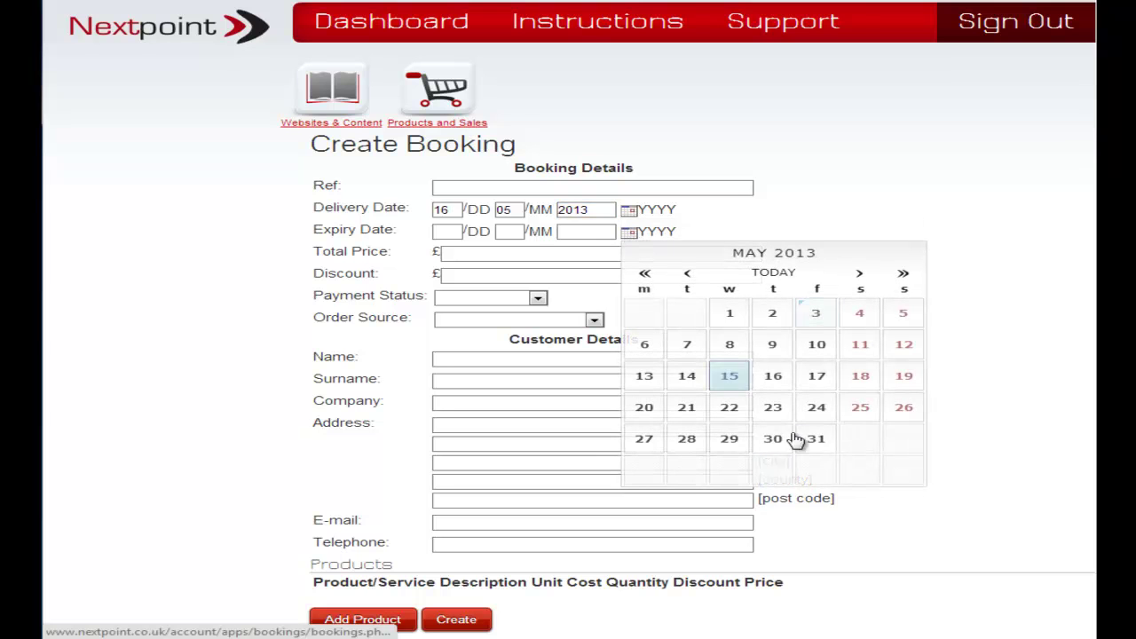
pyautogui.click(775, 410)
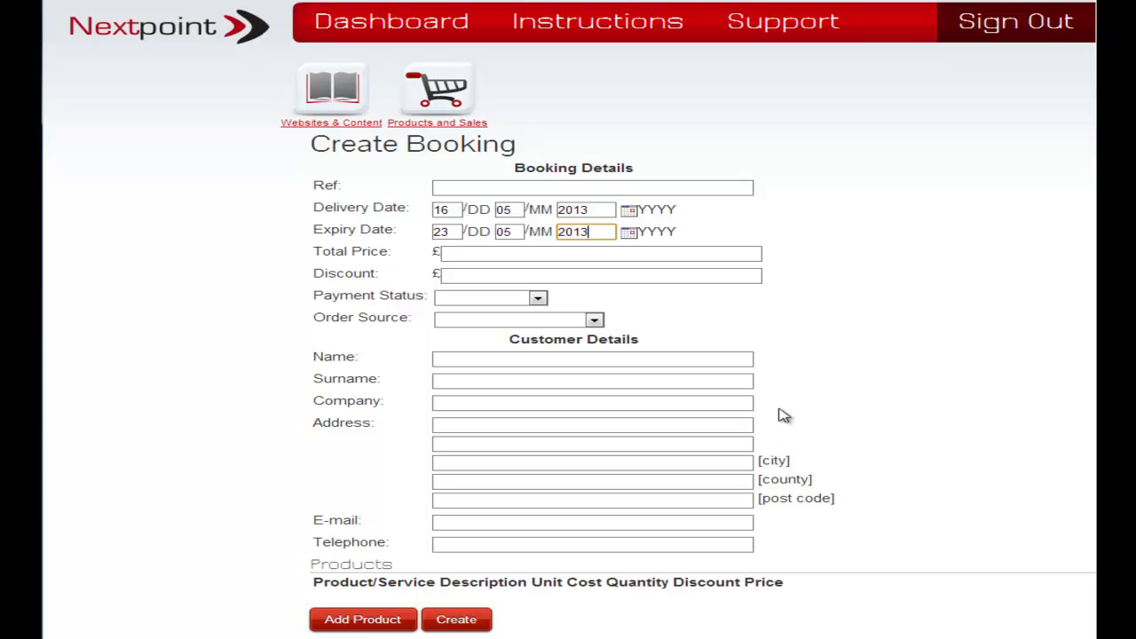
# Enter a £5 discount, set payment status to REQUESTED and order source to Facebook.
pyautogui.click(530, 276)
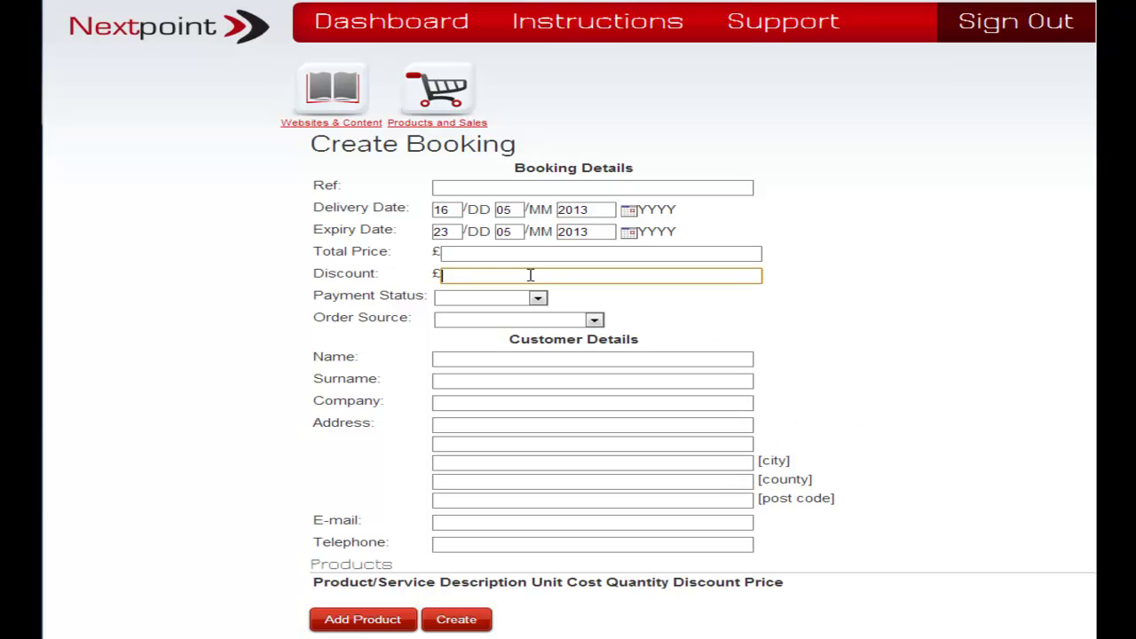
pyautogui.write('5')
pyautogui.click(704, 302)
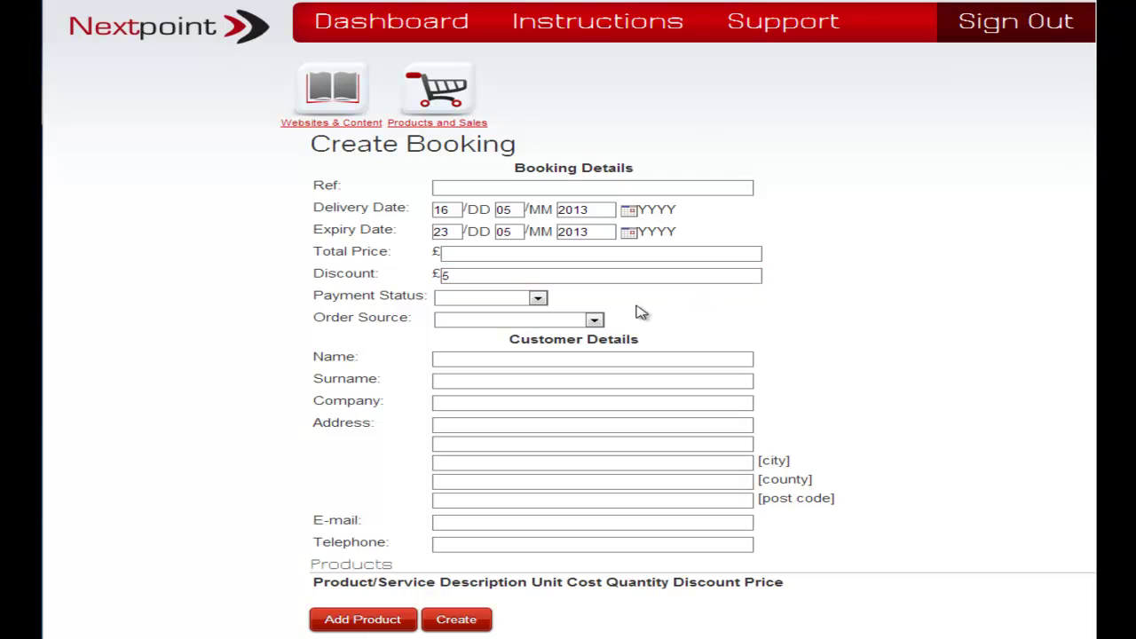
pyautogui.click(538, 300)
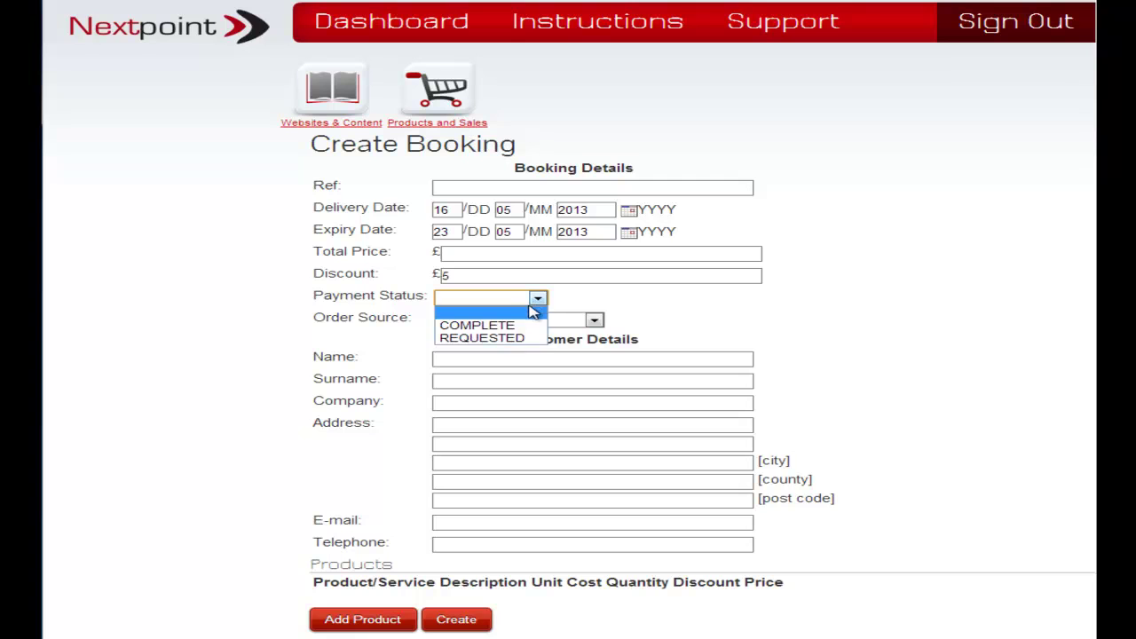
pyautogui.click(520, 339)
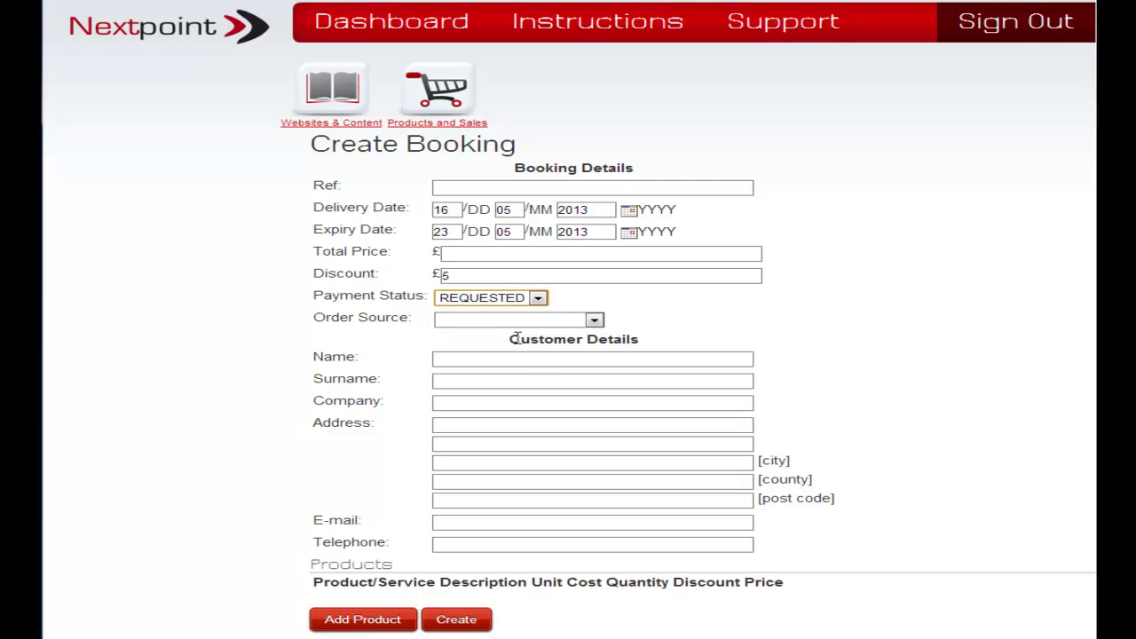
pyautogui.click(594, 321)
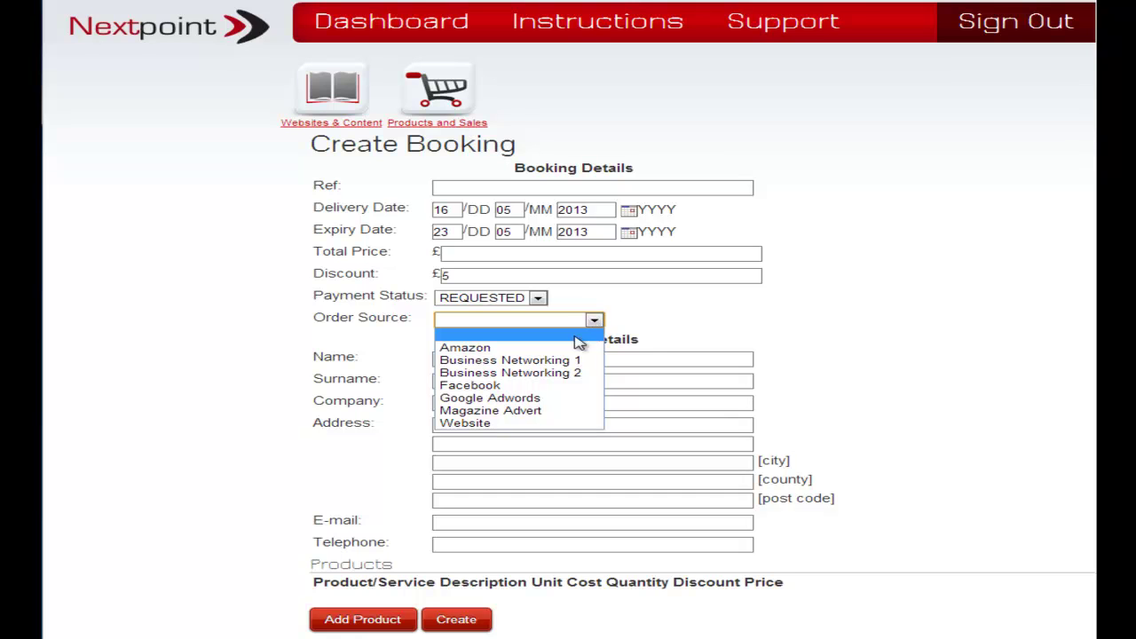
pyautogui.click(537, 388)
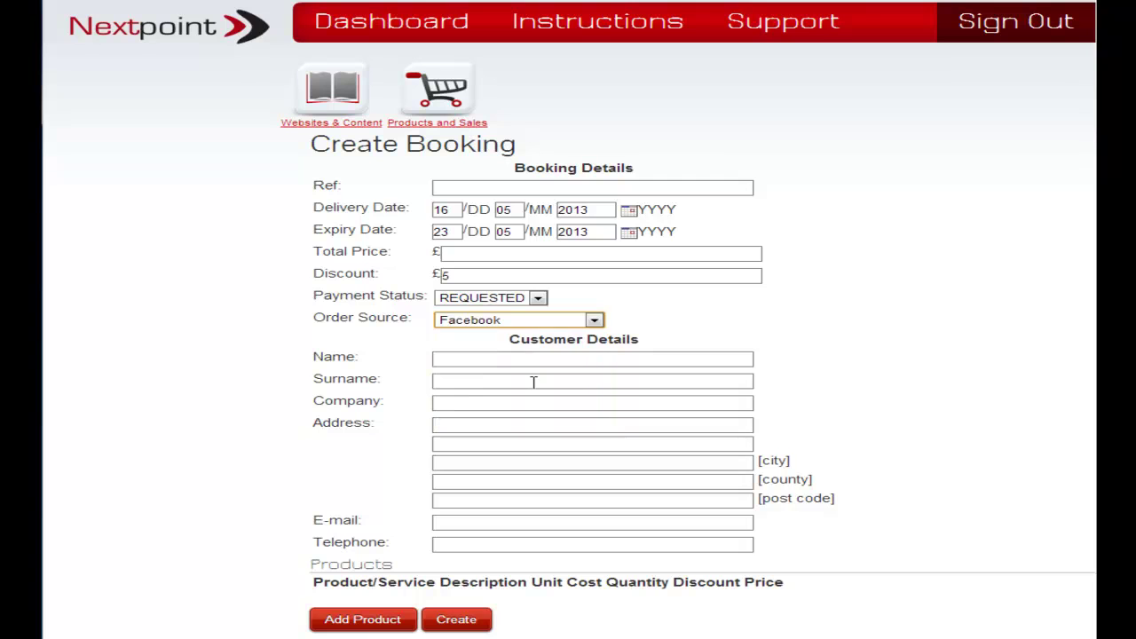
# Enter the customer's first name and surname, and pick the saved company Appletech.
pyautogui.click(736, 361)
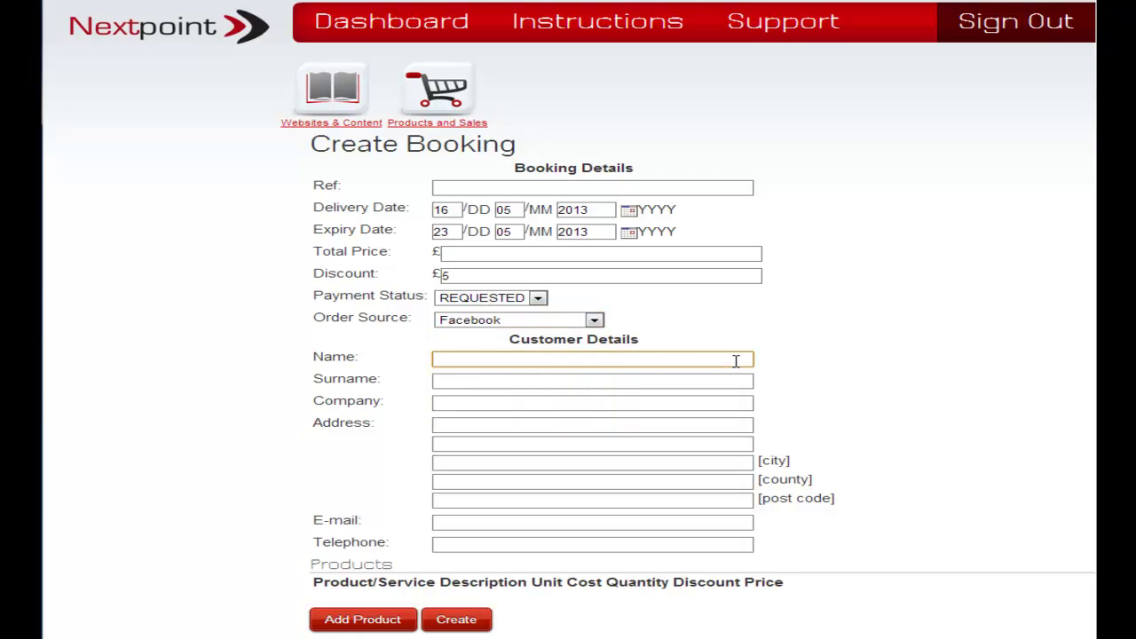
pyautogui.click(701, 380)
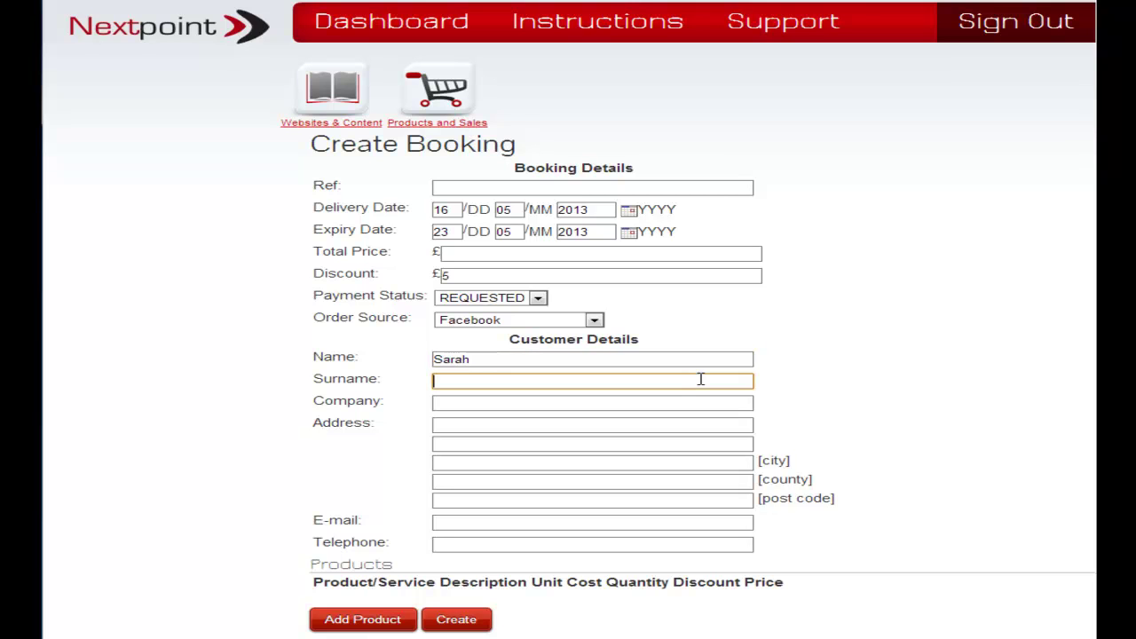
pyautogui.click(639, 404)
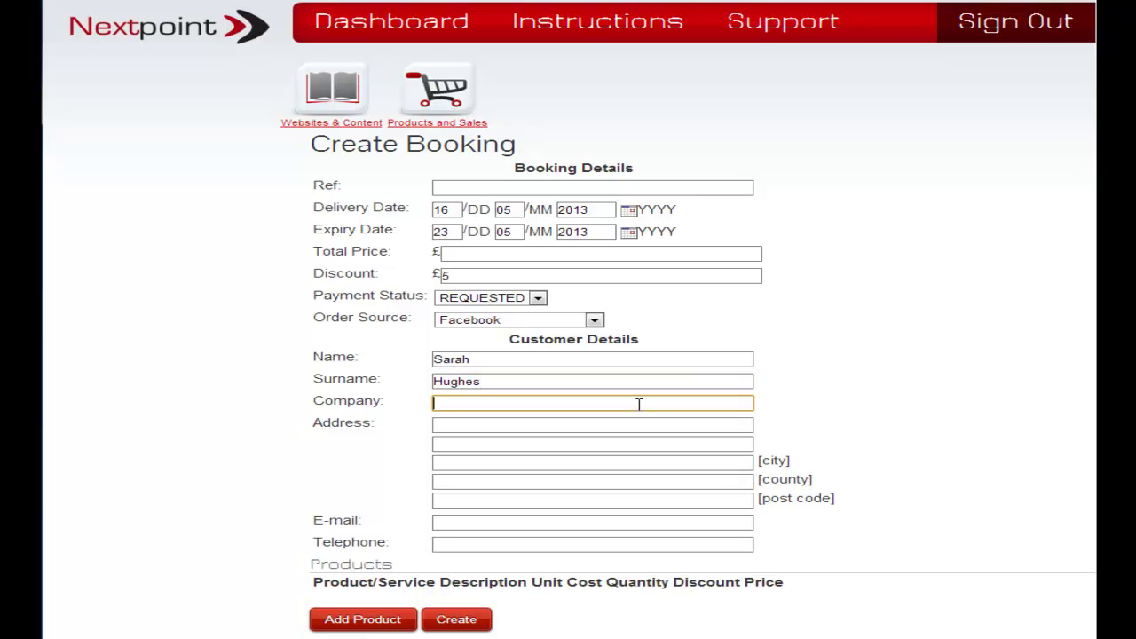
pyautogui.write('B')
pyautogui.press('BackSpace')
pyautogui.write('S')
pyautogui.press('BackSpace')
pyautogui.write('ASpple')
pyautogui.press('BackSpace')
pyautogui.press('BackSpace')
pyautogui.press('BackSpace')
pyautogui.press('BackSpace')
pyautogui.press('BackSpace')
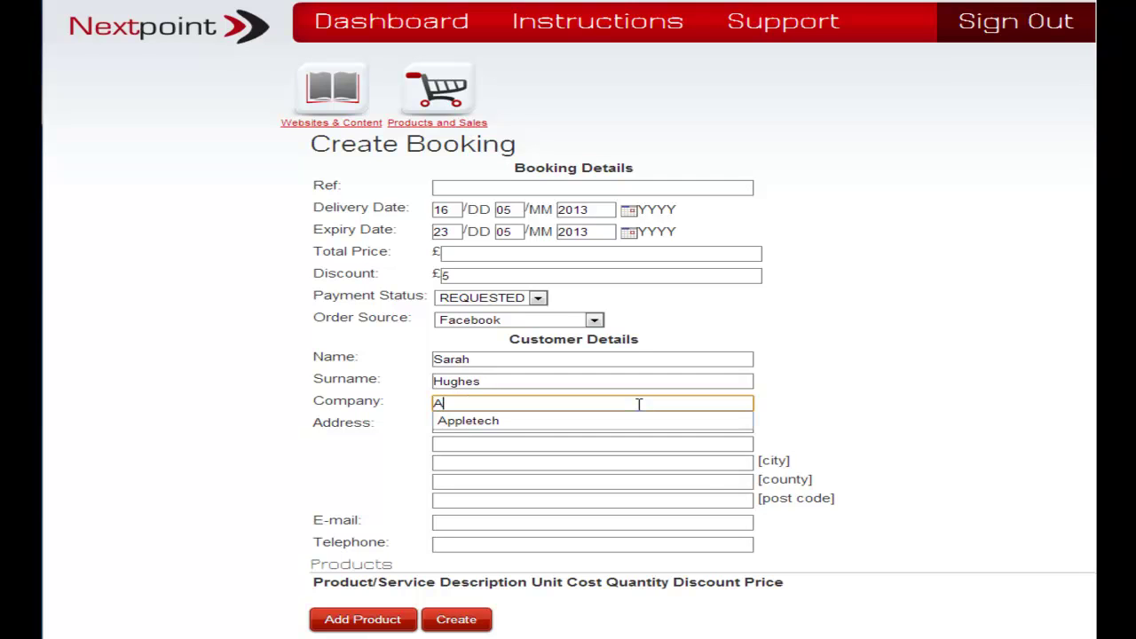
pyautogui.press('Down')
pyautogui.press('Return')
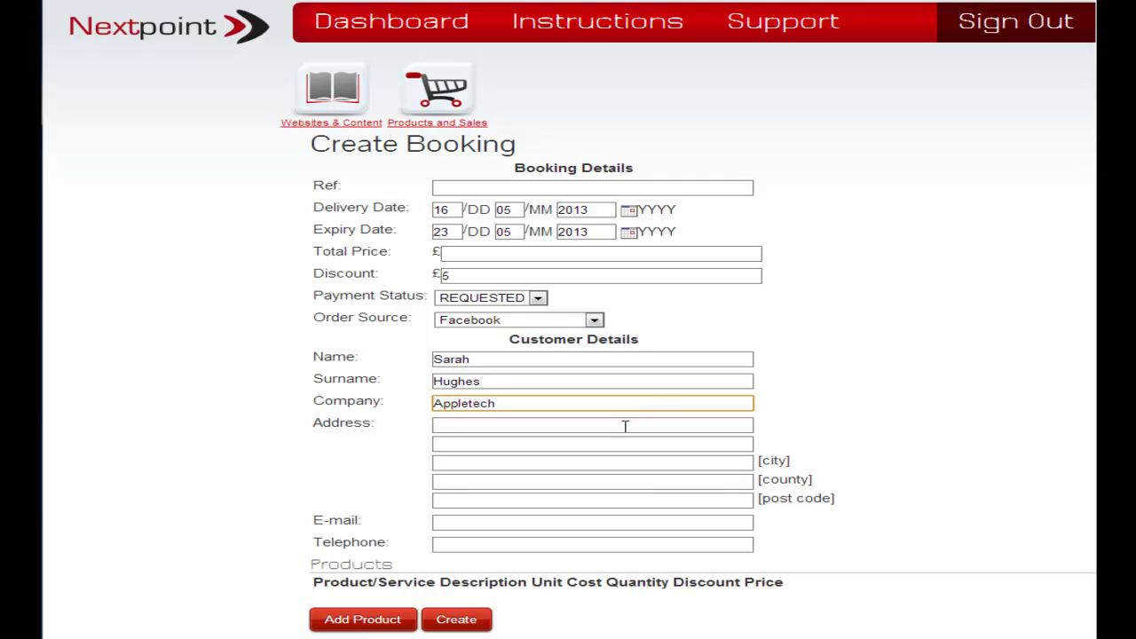
# Fill in the customer's postal address: street, district, city, county and post code.
pyautogui.click(615, 424)
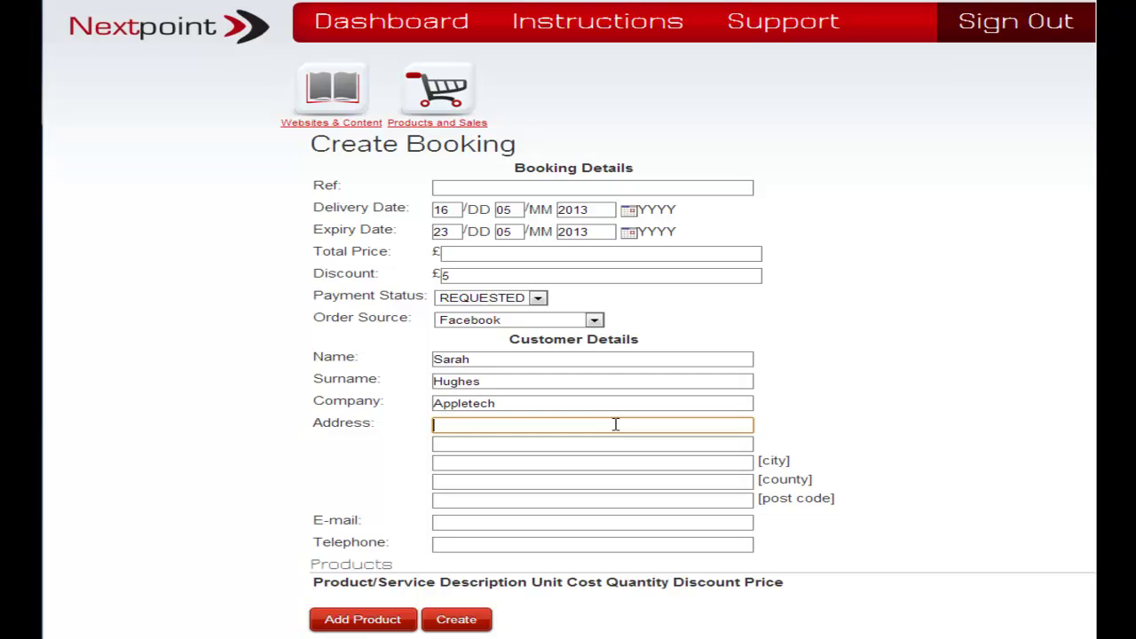
pyautogui.click(513, 443)
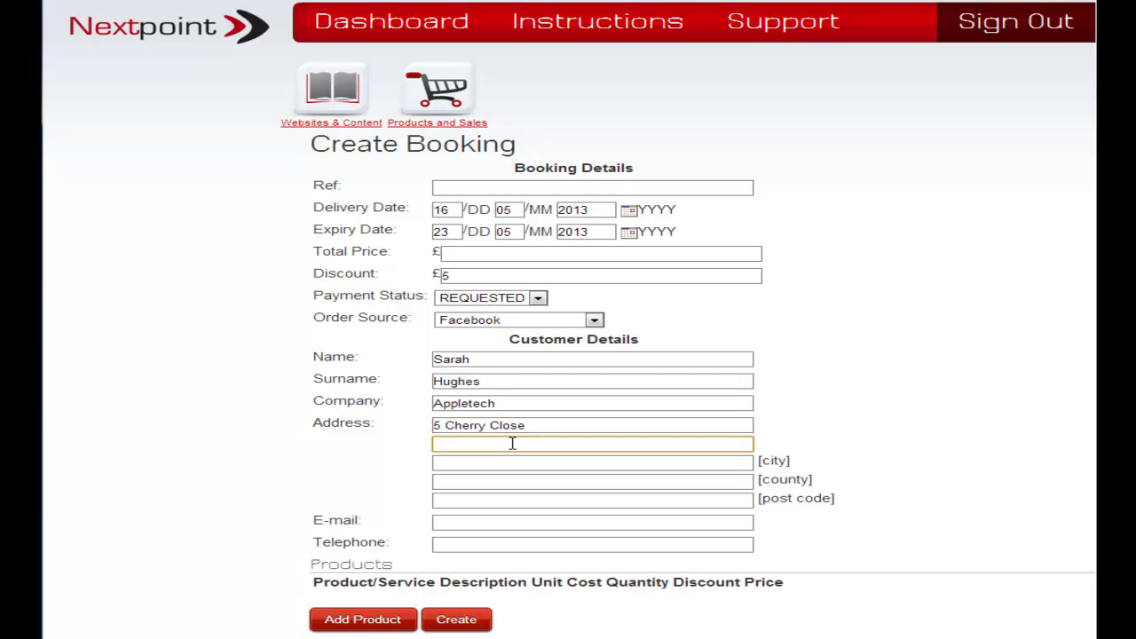
pyautogui.write('Allerton')
pyautogui.click(624, 461)
pyautogui.write('Liverpool')
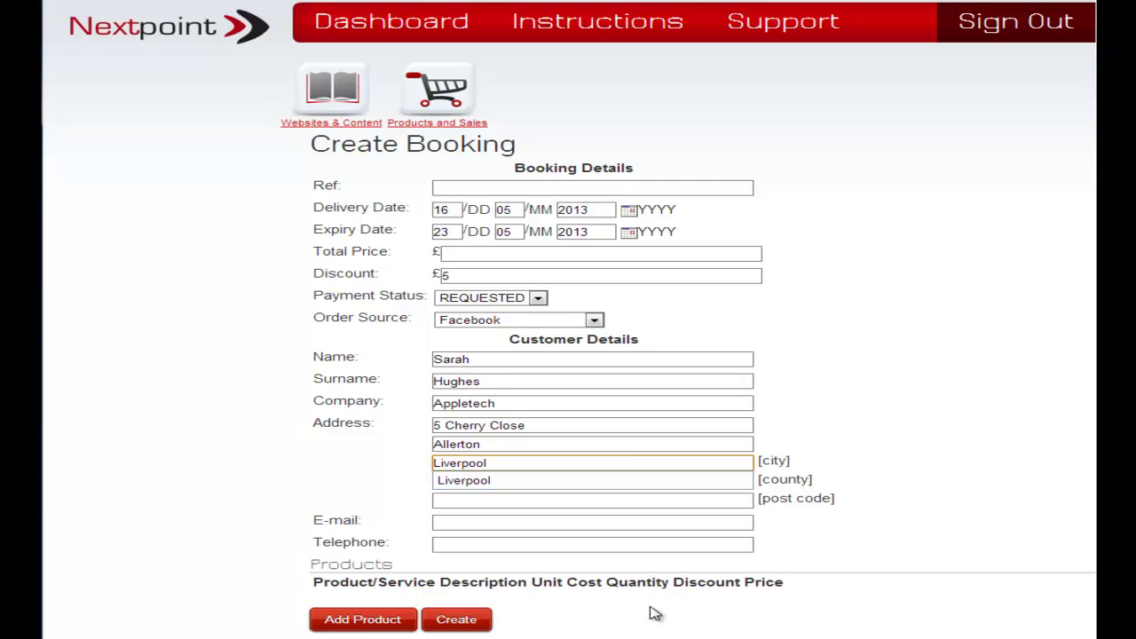
pyautogui.click(629, 523)
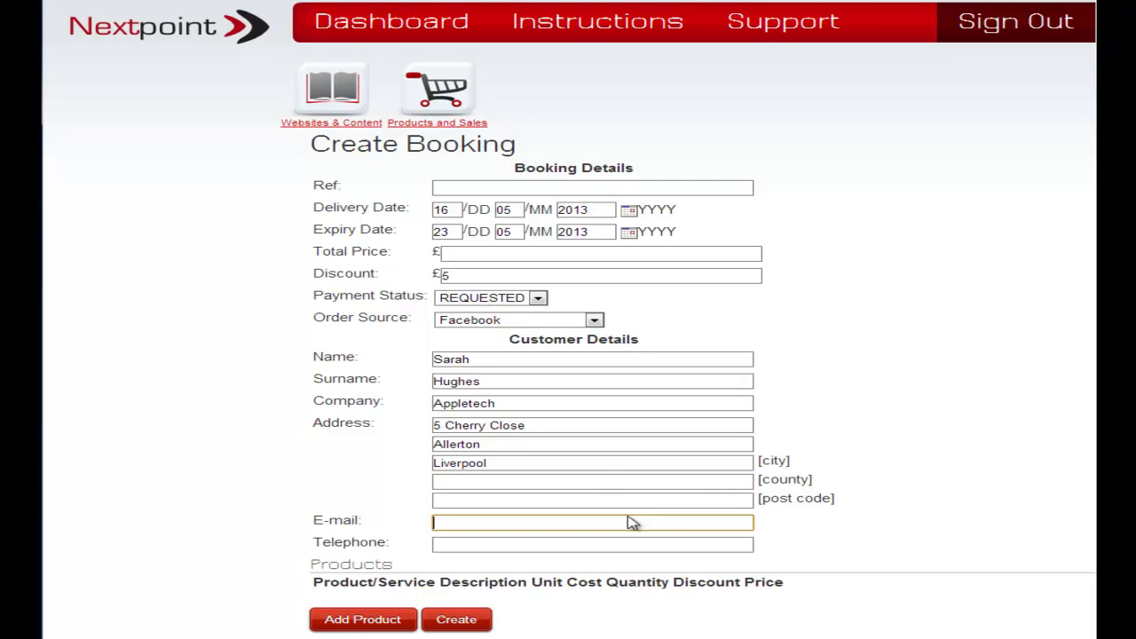
pyautogui.click(623, 482)
pyautogui.write('Merseysiode')
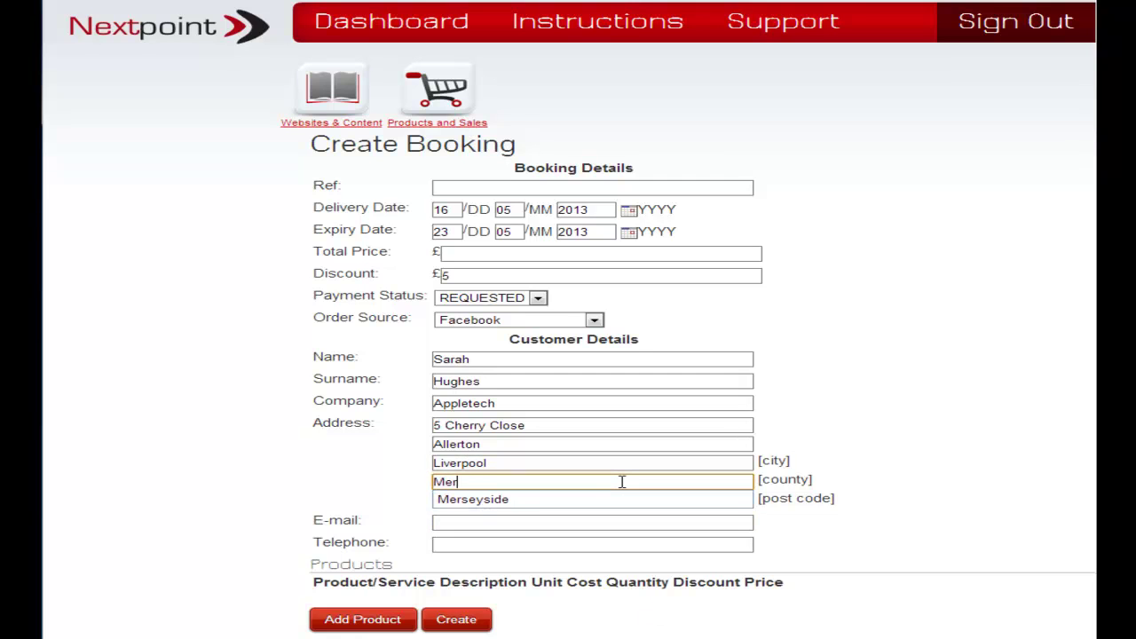
pyautogui.press('BackSpace')
pyautogui.press('BackSpace')
pyautogui.press('BackSpace')
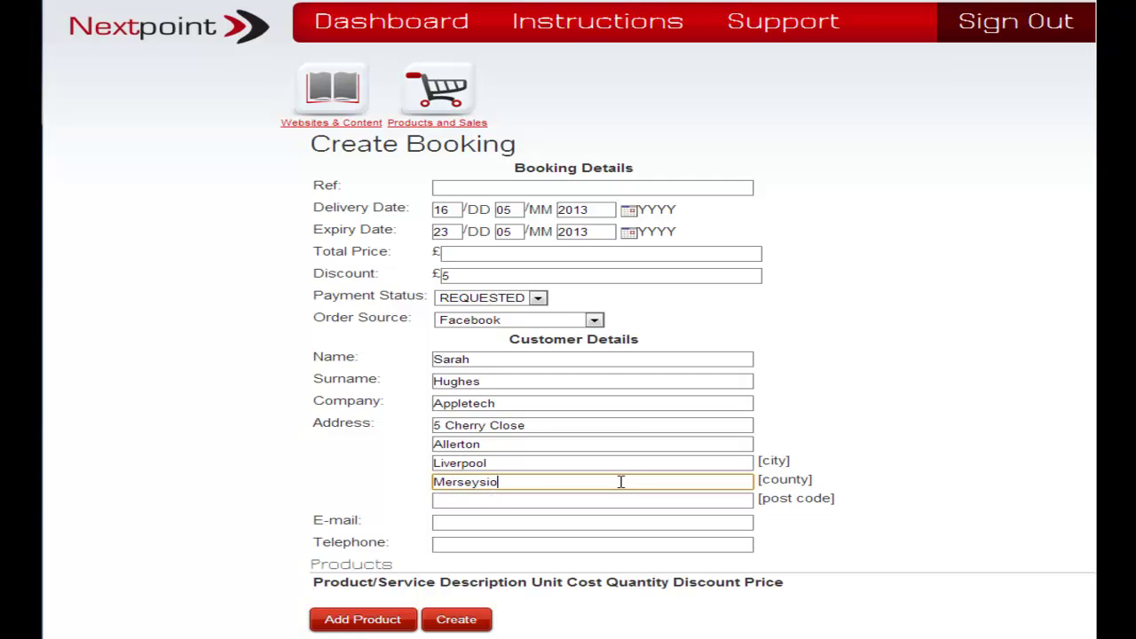
pyautogui.write('de')
pyautogui.click(595, 520)
pyautogui.click(567, 500)
pyautogui.write('L18 6GH')
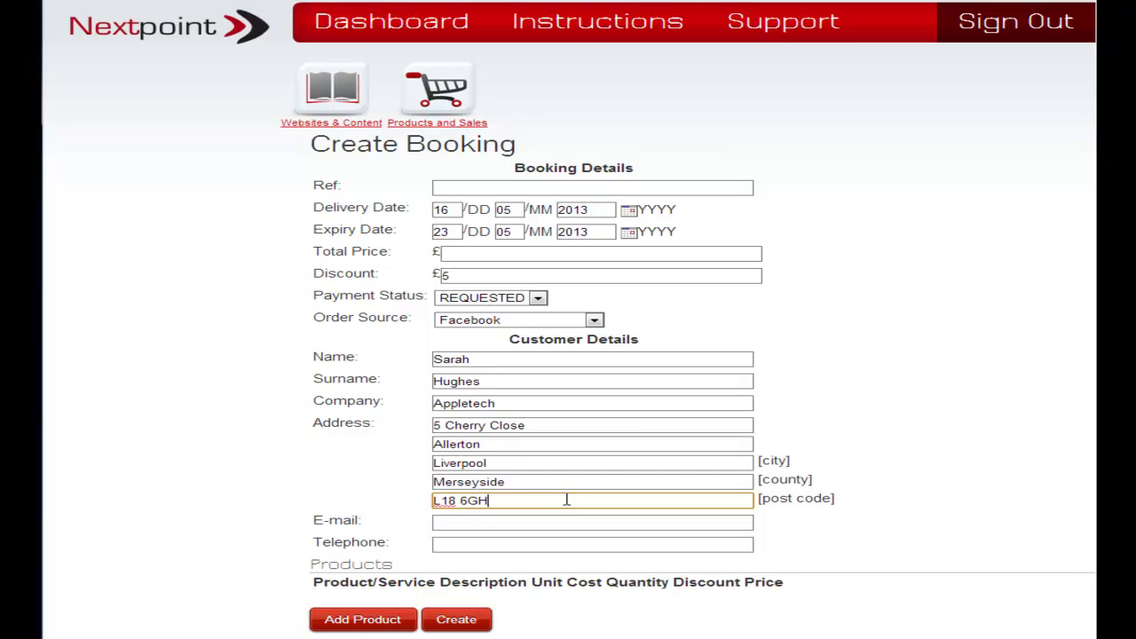
# Fill the customer's e-mail and telephone number from previously saved entries.
pyautogui.click(570, 524)
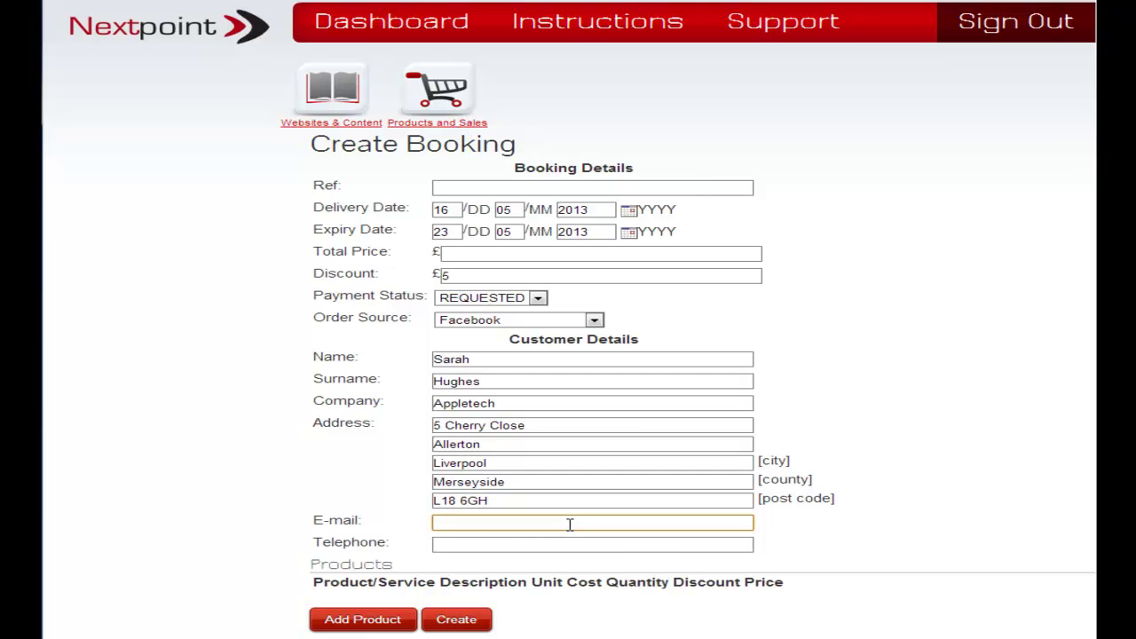
pyautogui.click(570, 524)
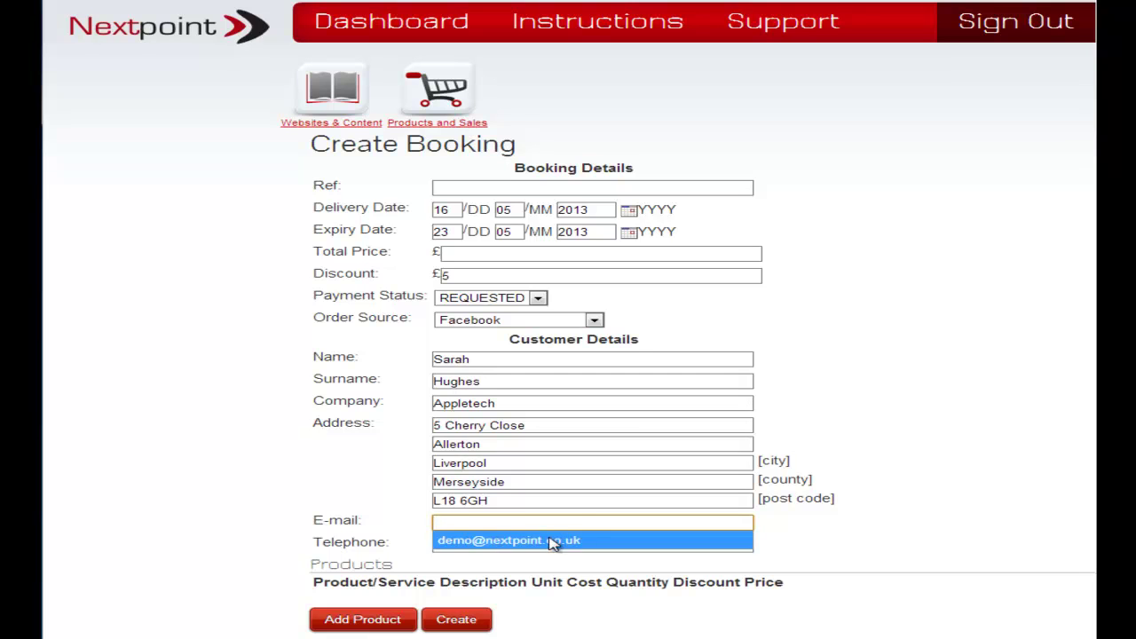
pyautogui.click(548, 538)
pyautogui.click(548, 538)
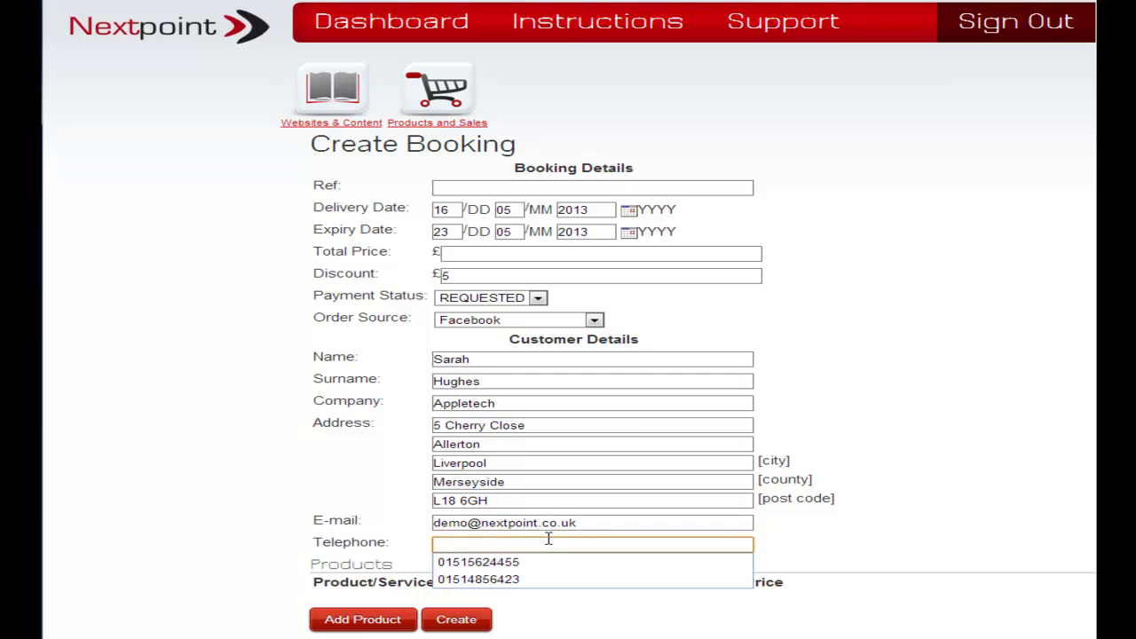
pyautogui.click(530, 580)
pyautogui.click(216, 496)
pyautogui.scroll(-1, 164, 423)
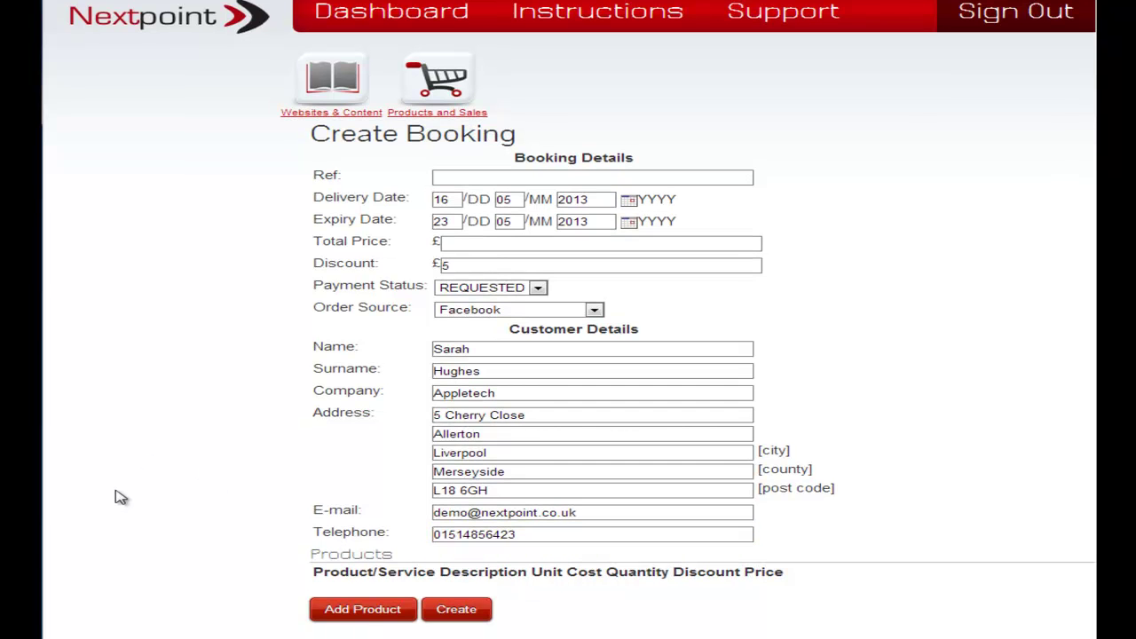
# Add an Article Writing product line at £60 and create the booking.
pyautogui.click(369, 612)
pyautogui.scroll(-1, 185, 535)
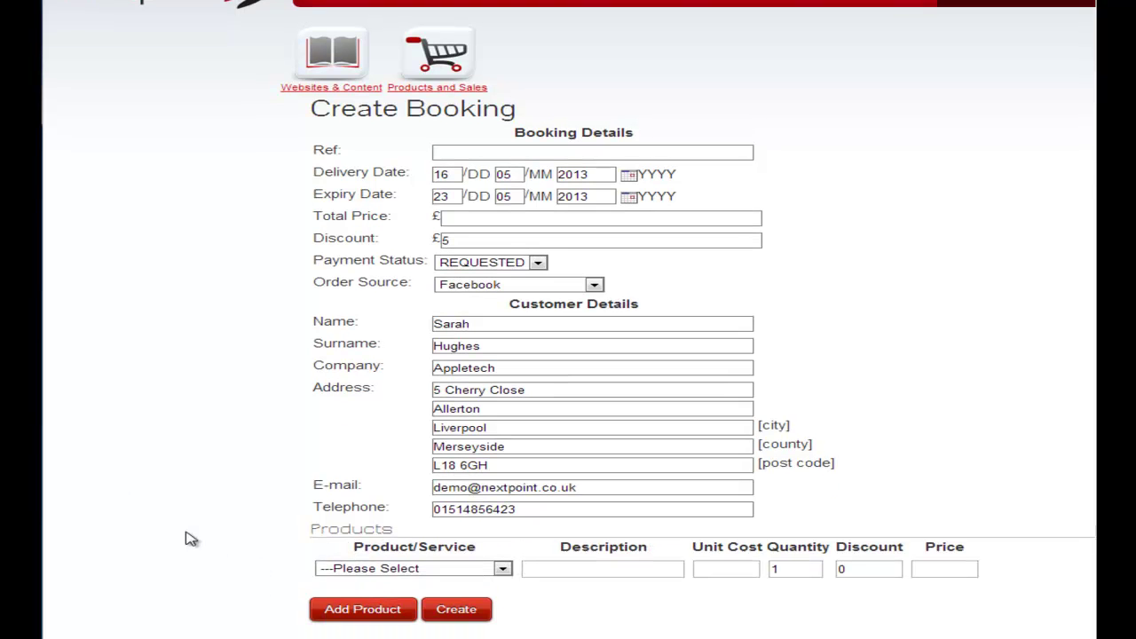
pyautogui.click(502, 569)
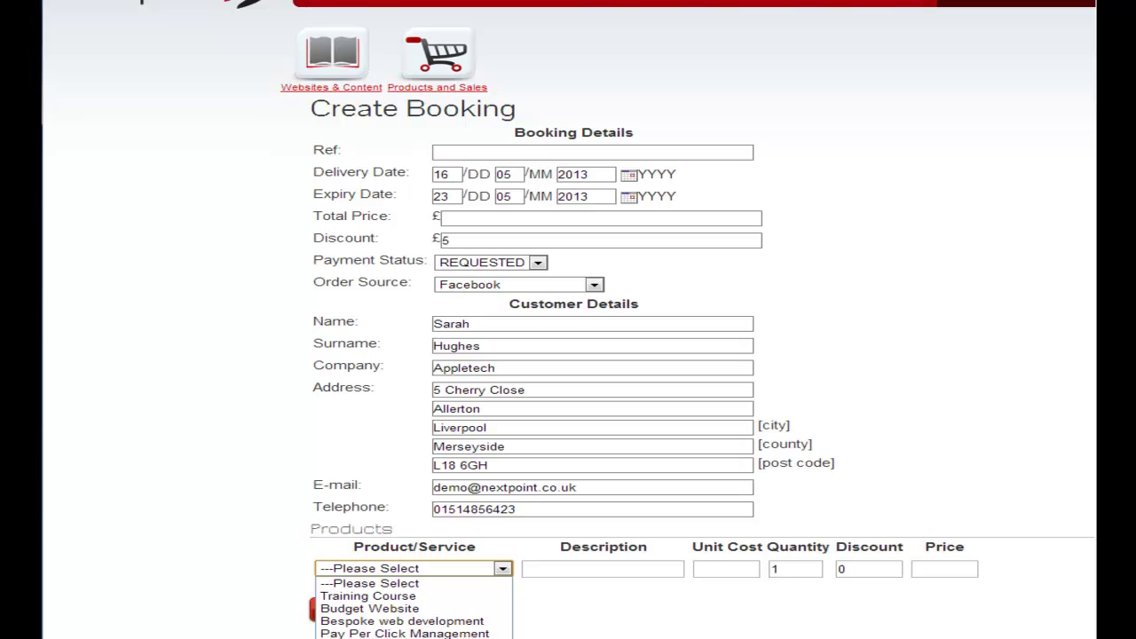
pyautogui.click(372, 638)
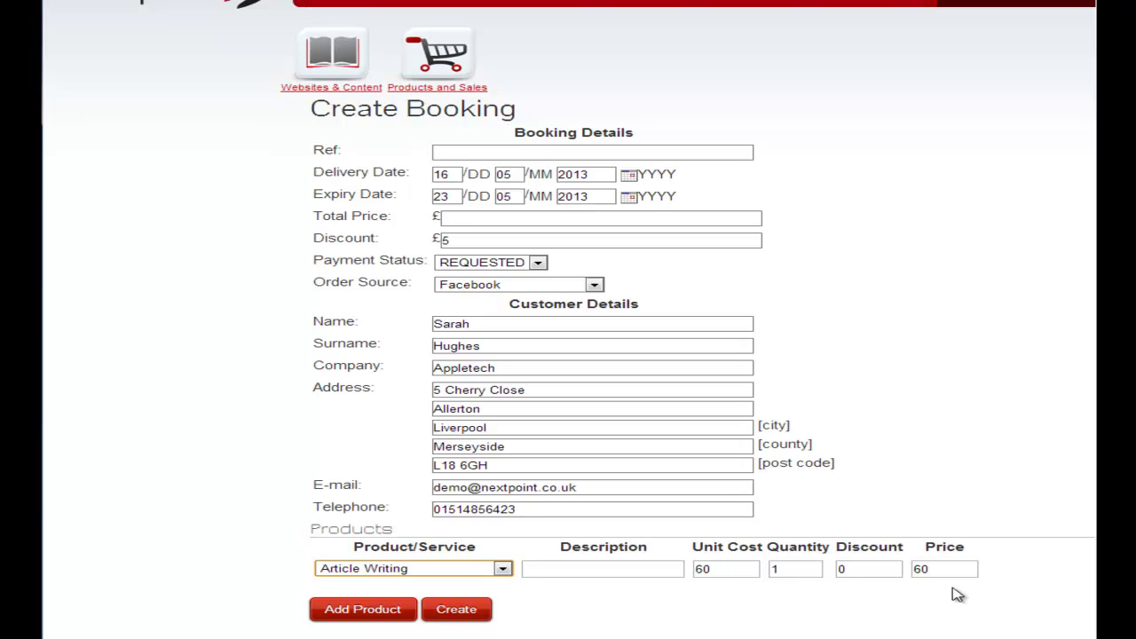
pyautogui.click(456, 610)
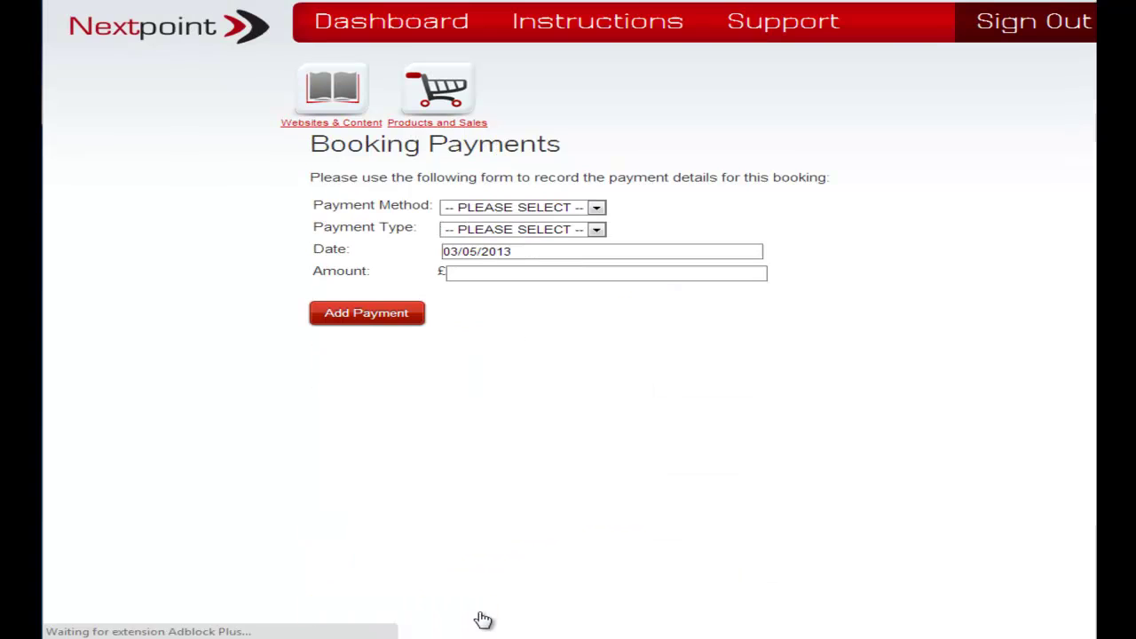
# Add a Card deposit payment of £10 to the new booking.
pyautogui.click(596, 208)
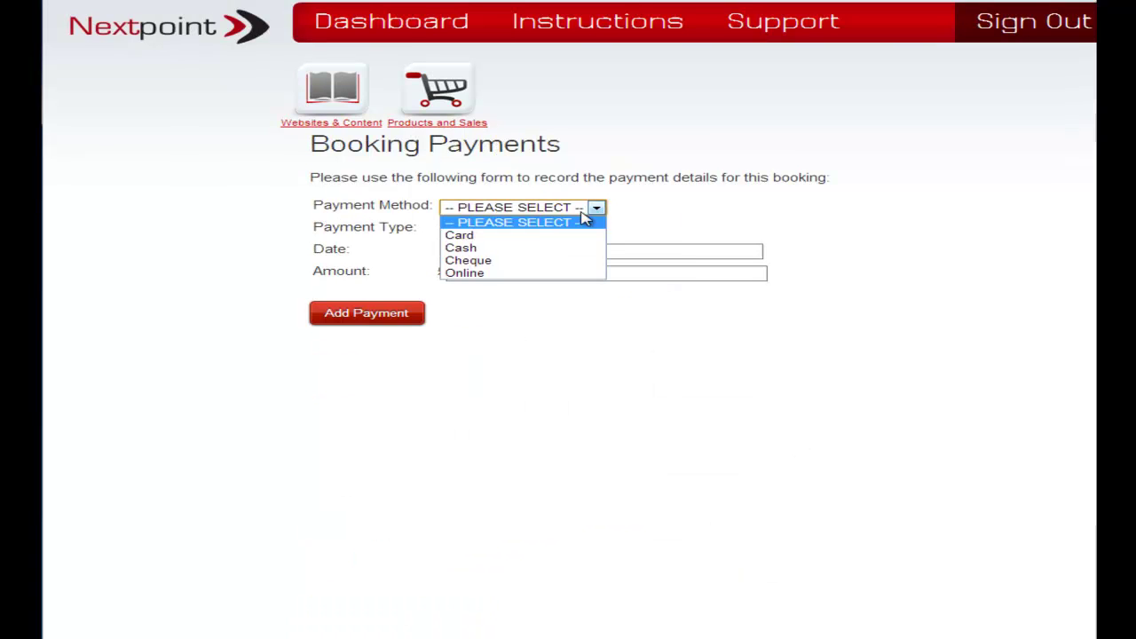
pyautogui.click(525, 236)
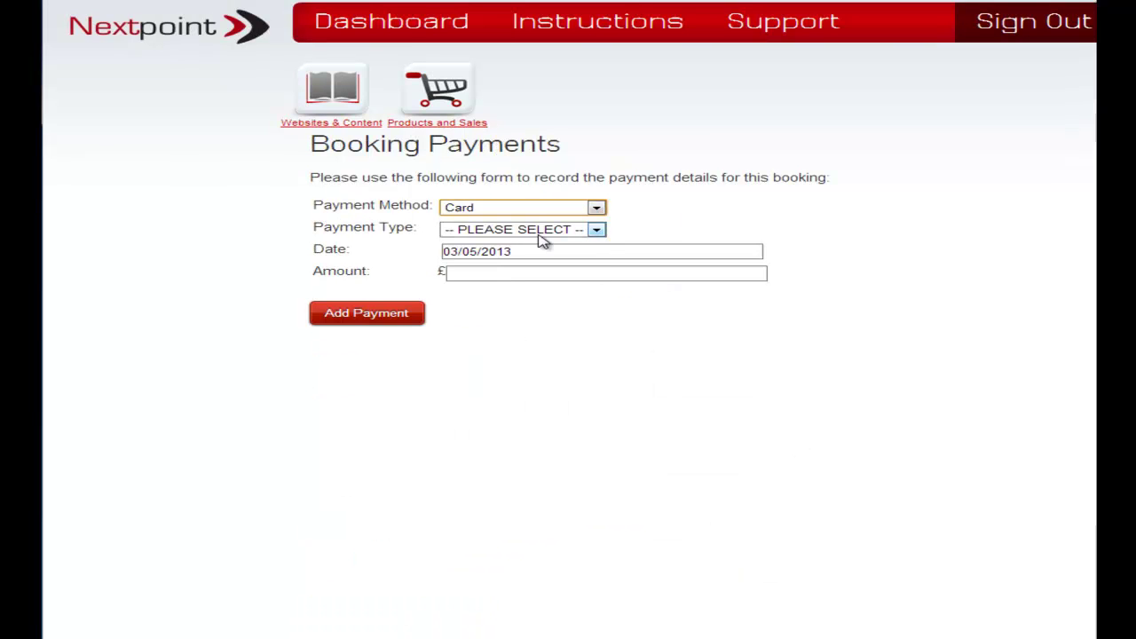
pyautogui.click(597, 230)
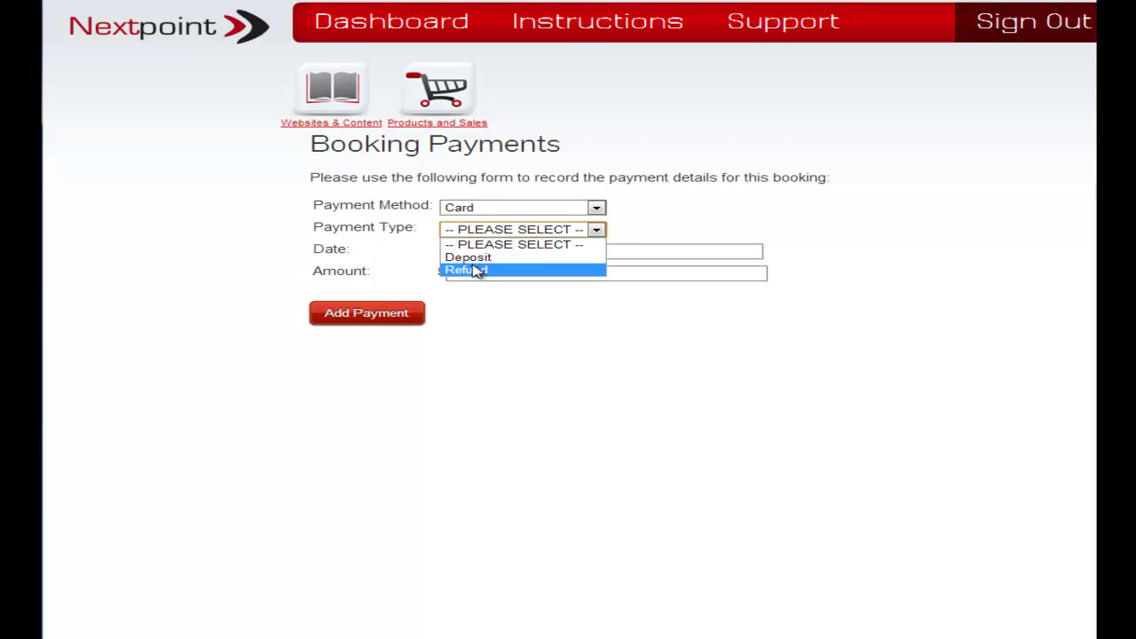
pyautogui.click(563, 262)
pyautogui.click(569, 272)
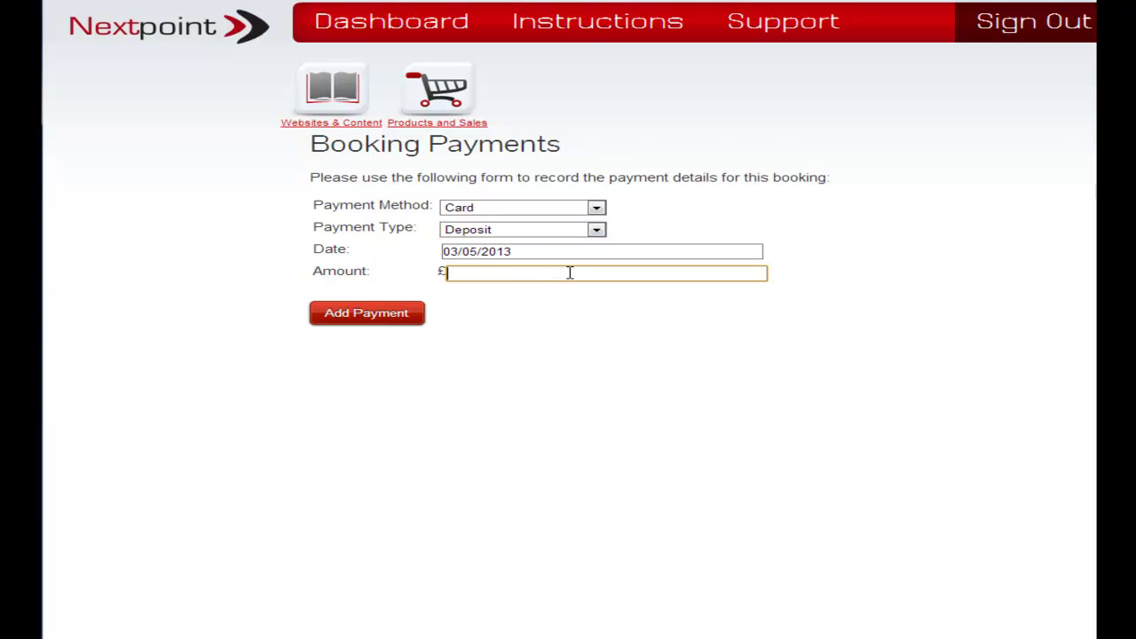
pyautogui.write('10')
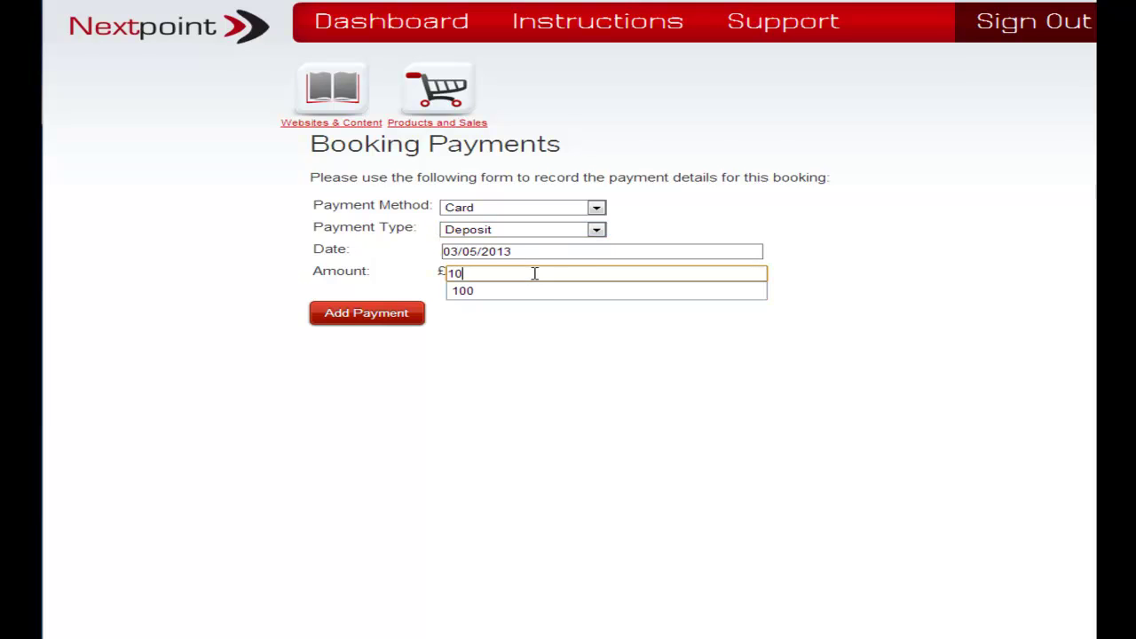
pyautogui.click(543, 292)
pyautogui.press('BackSpace')
pyautogui.click(567, 334)
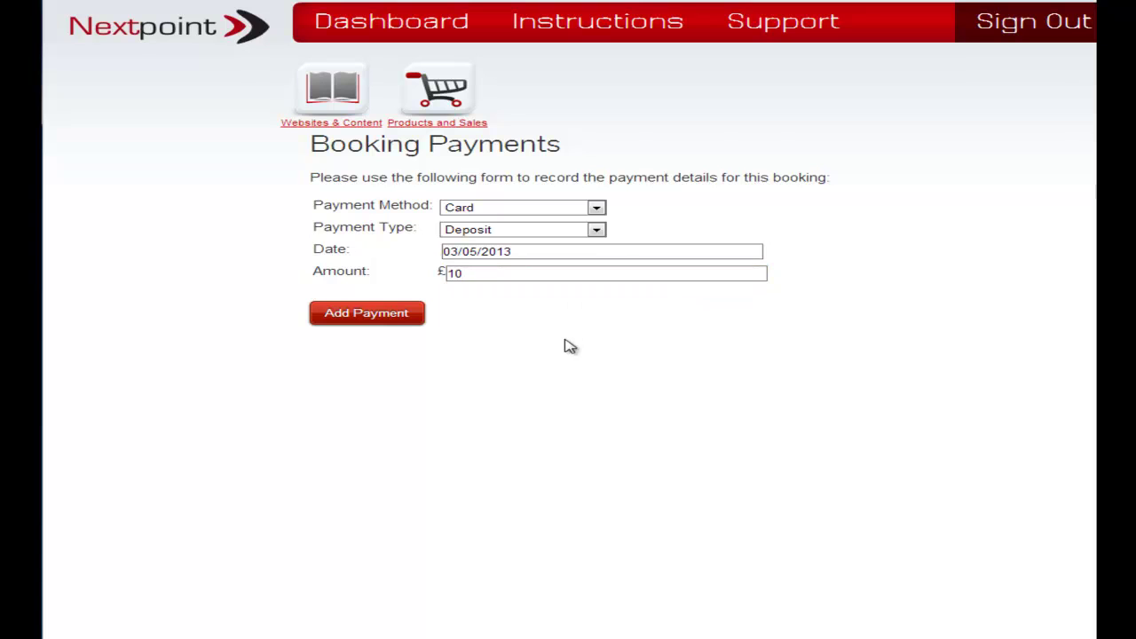
pyautogui.click(383, 316)
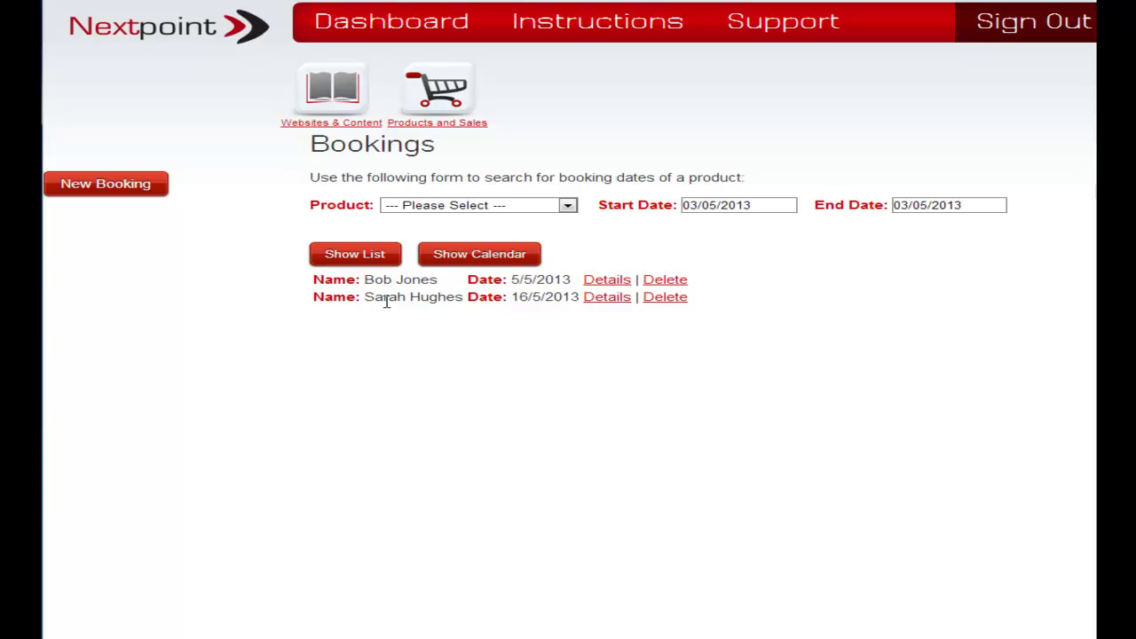
# Display the bookings on the May 2013 calendar, spanning 5–10 and 16–23 May.
pyautogui.click(478, 260)
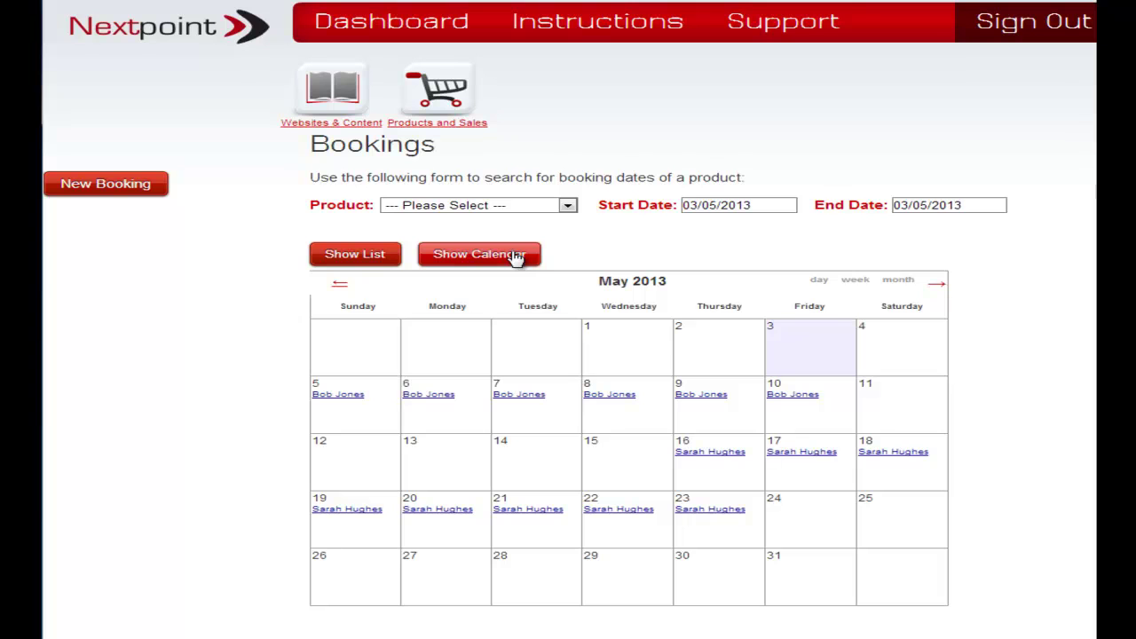
# Return to the list view showing the 5/5/2013 and 16/5/2013 bookings.
pyautogui.click(355, 255)
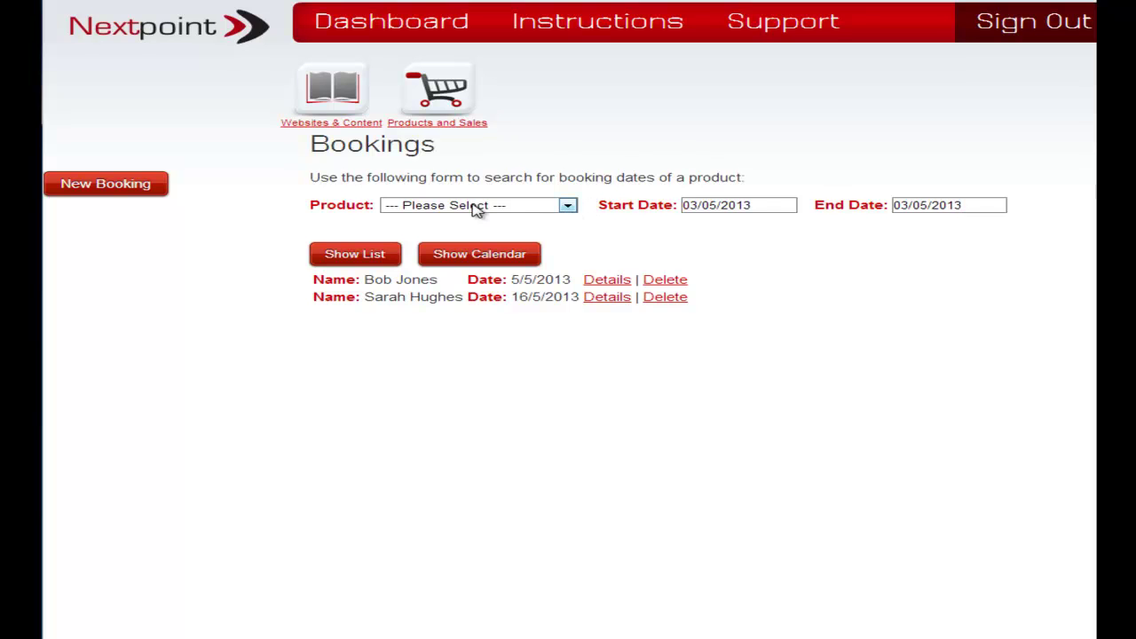
# List Budget Website bookings between 03/05/2013 and 31/05/2013.
pyautogui.click(556, 211)
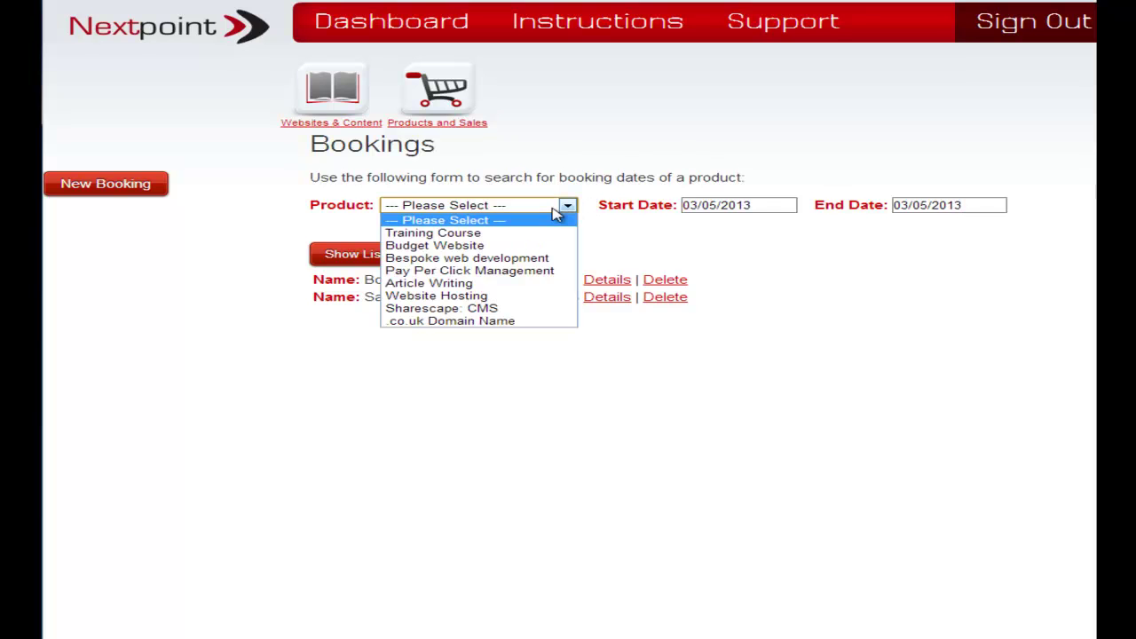
pyautogui.click(482, 248)
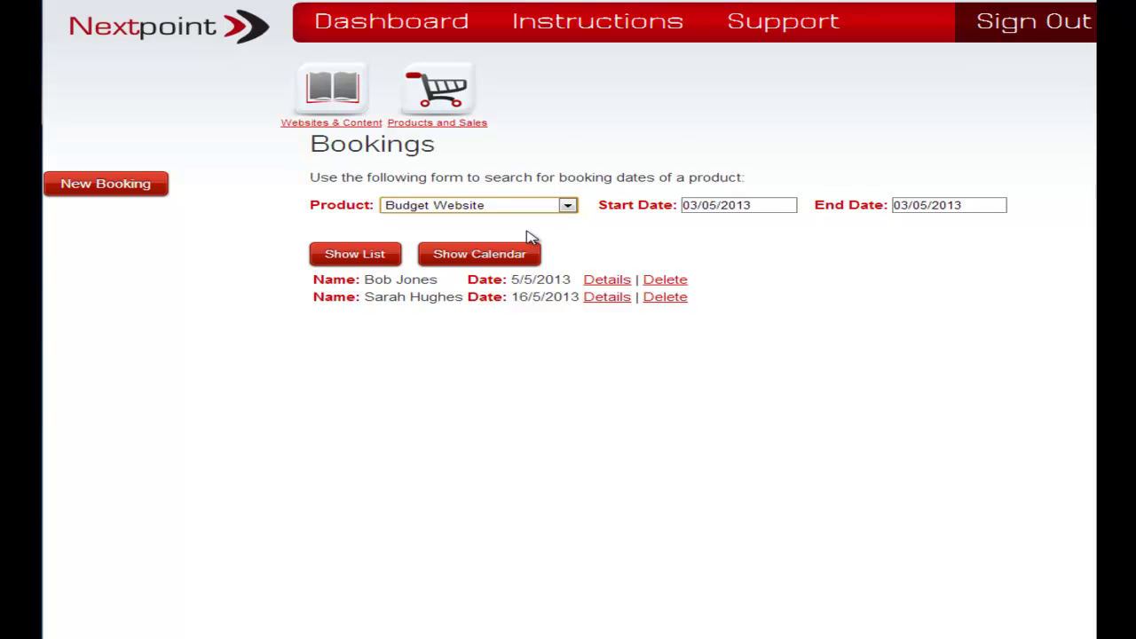
pyautogui.click(780, 206)
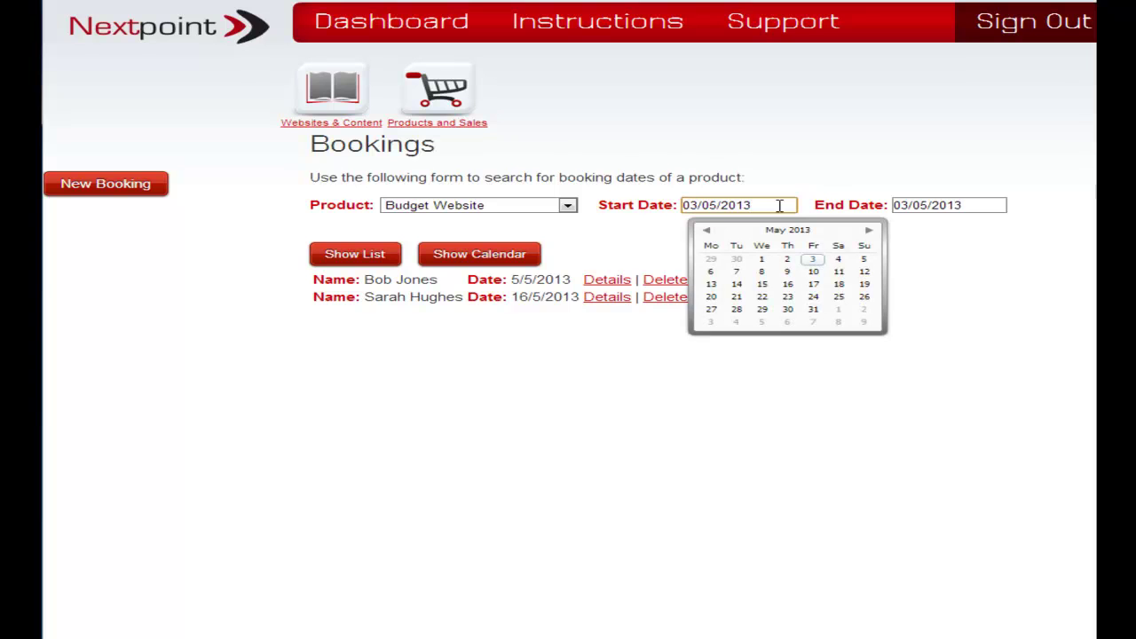
pyautogui.click(812, 260)
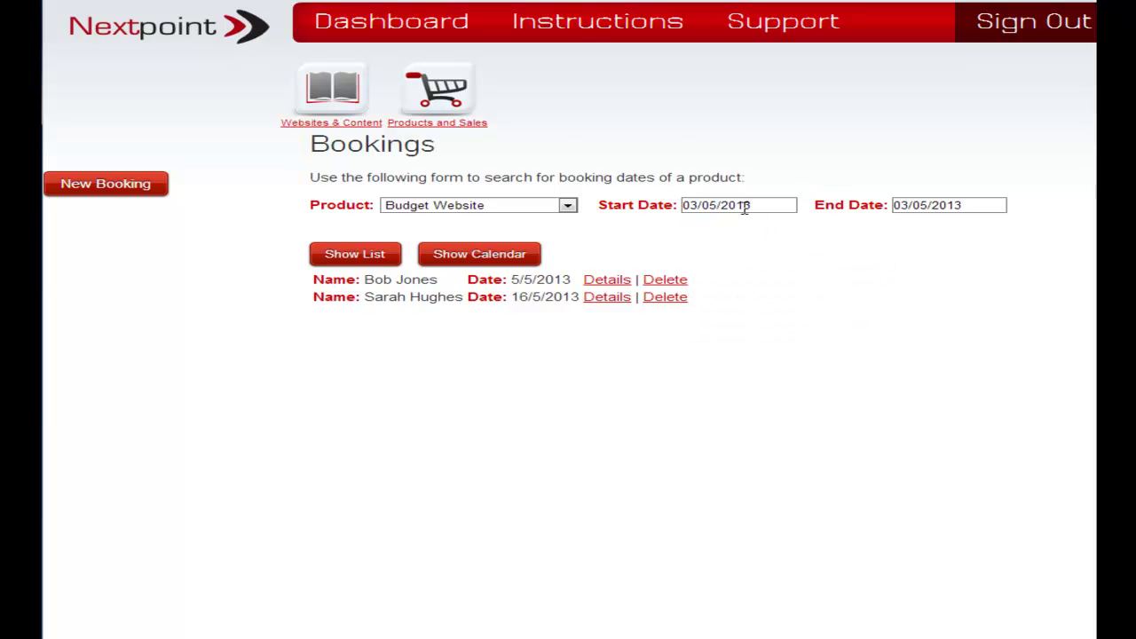
pyautogui.click(991, 205)
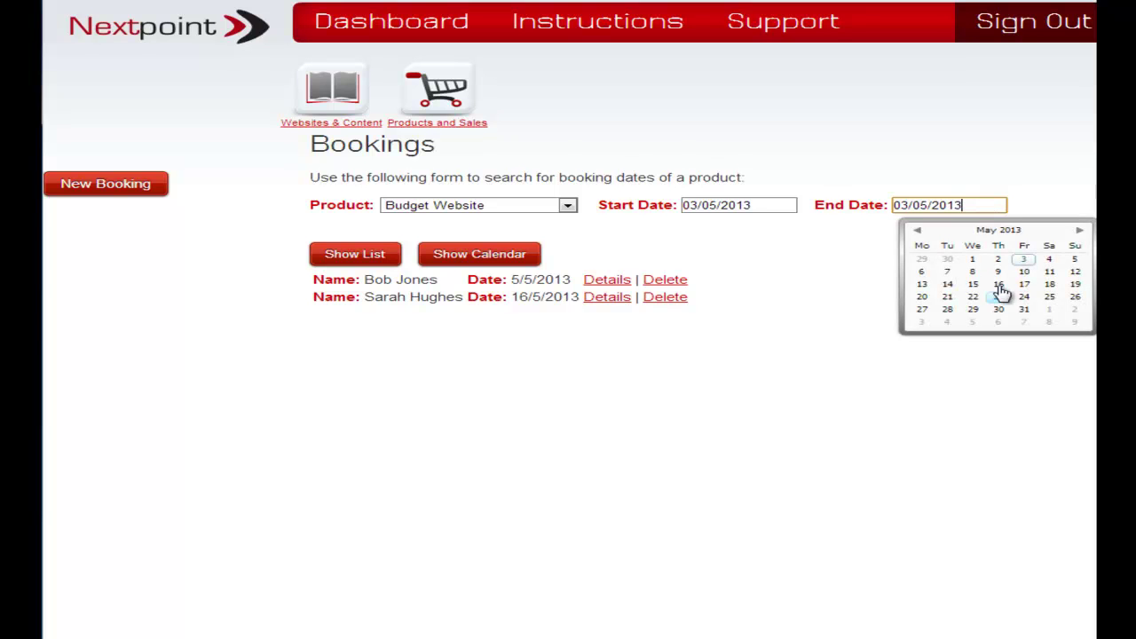
pyautogui.click(1024, 310)
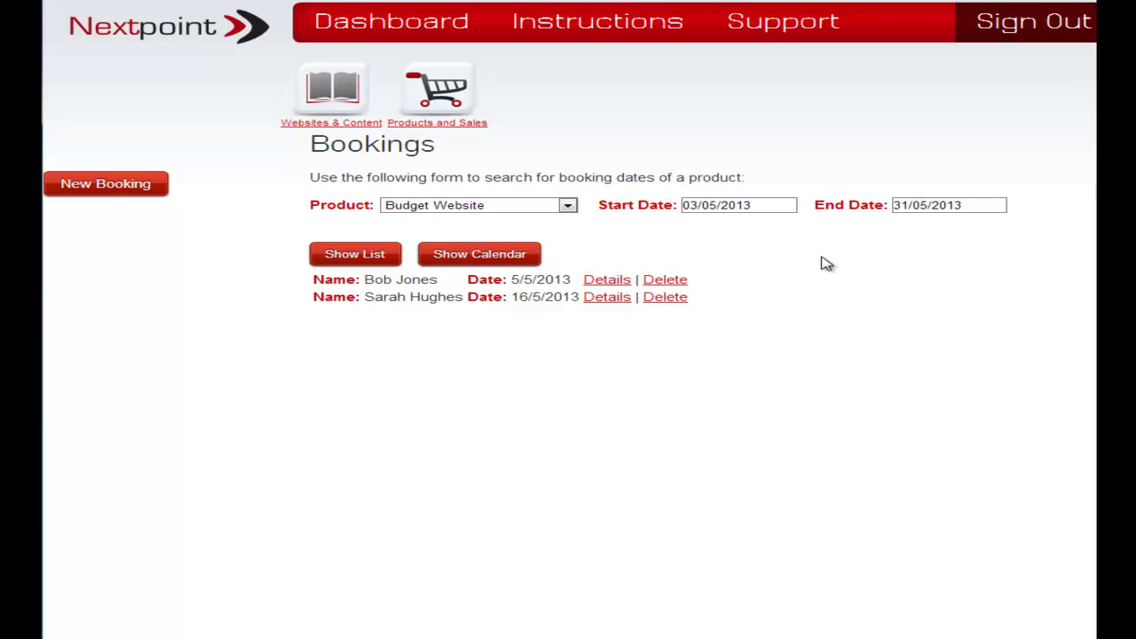
pyautogui.click(342, 255)
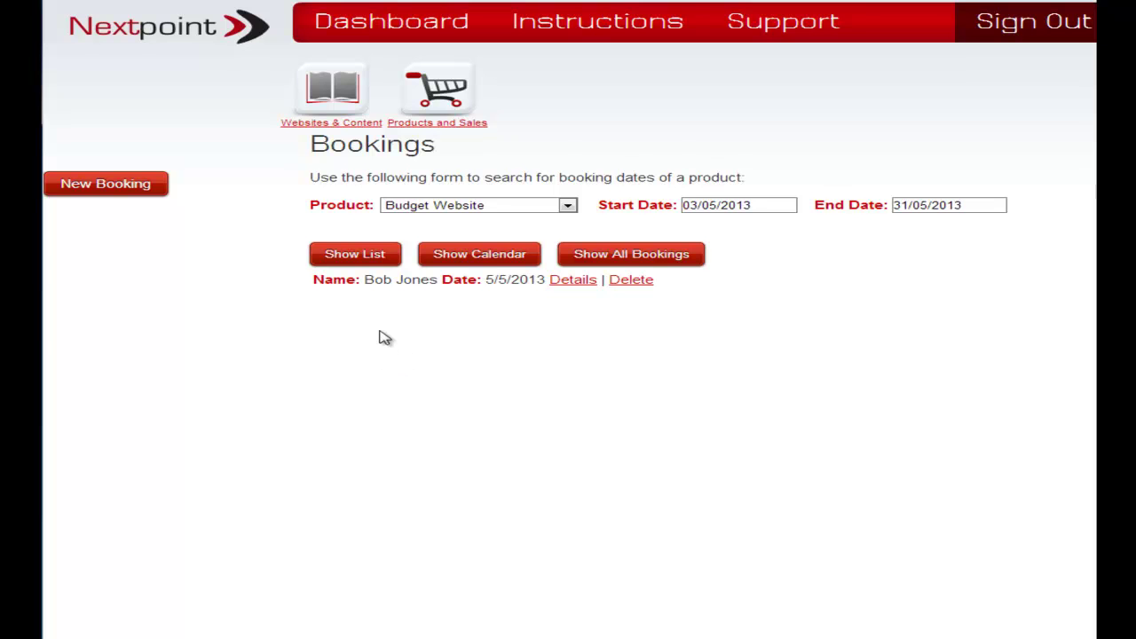
# Show the filtered Budget Website bookings on the calendar, only the 5–10 May booking.
pyautogui.click(464, 259)
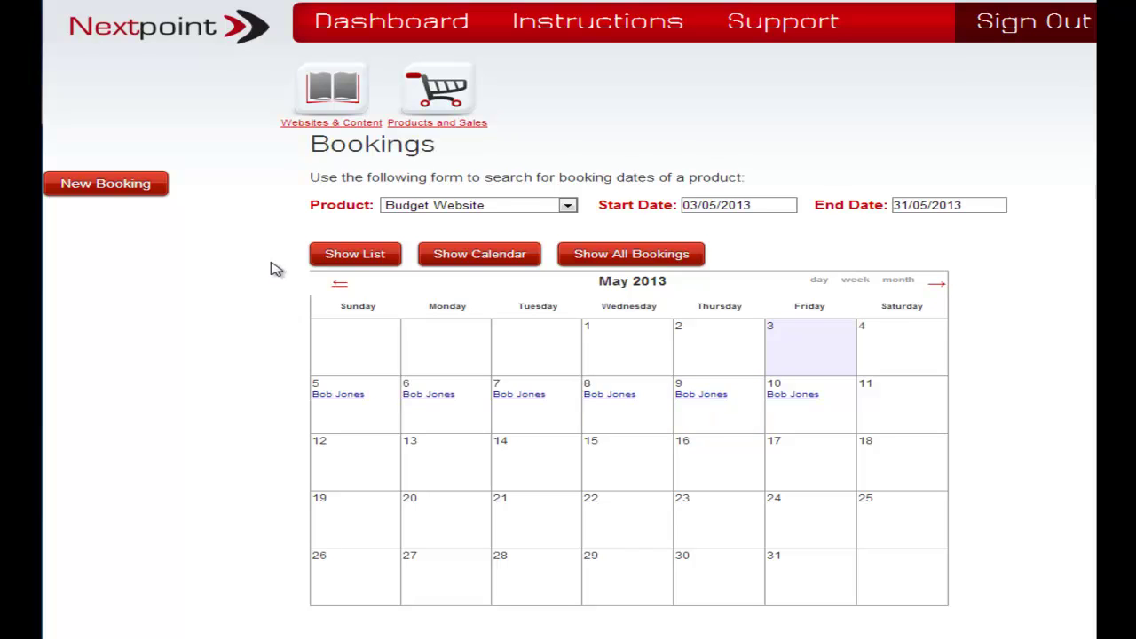
pyautogui.click(512, 206)
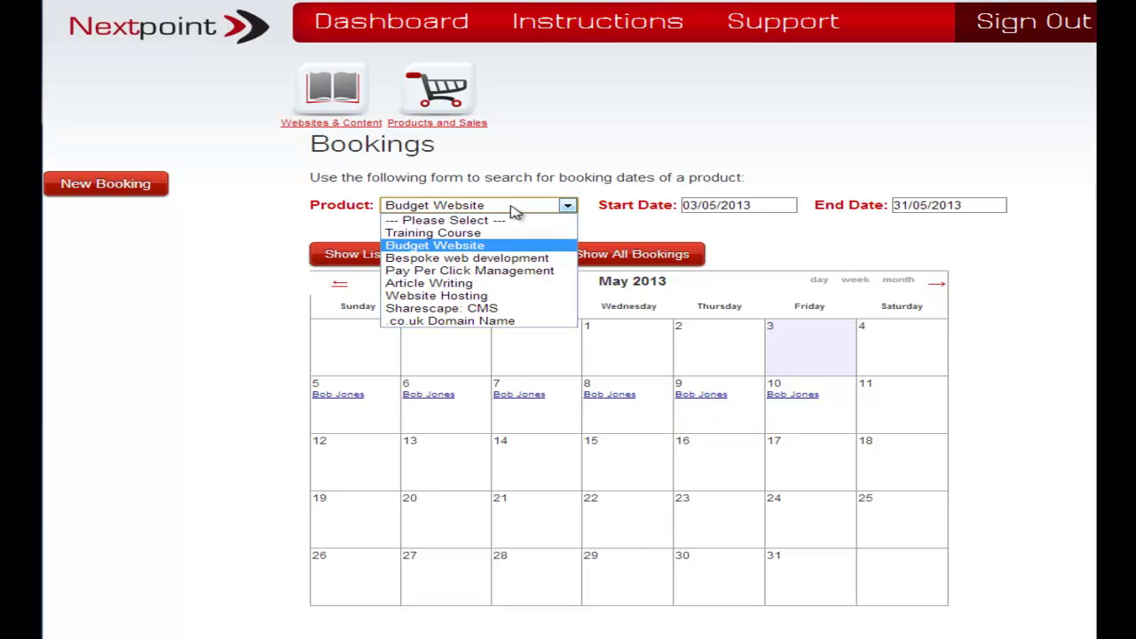
# View Article Writing bookings as list and calendar, then clear the filter to show all bookings.
pyautogui.click(512, 283)
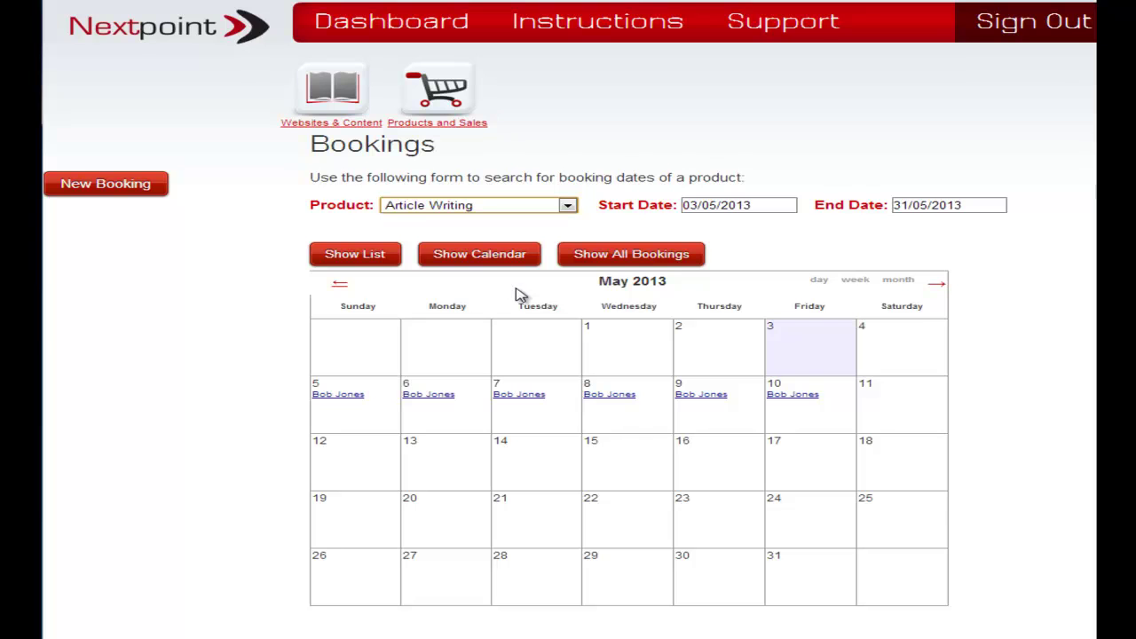
pyautogui.click(356, 259)
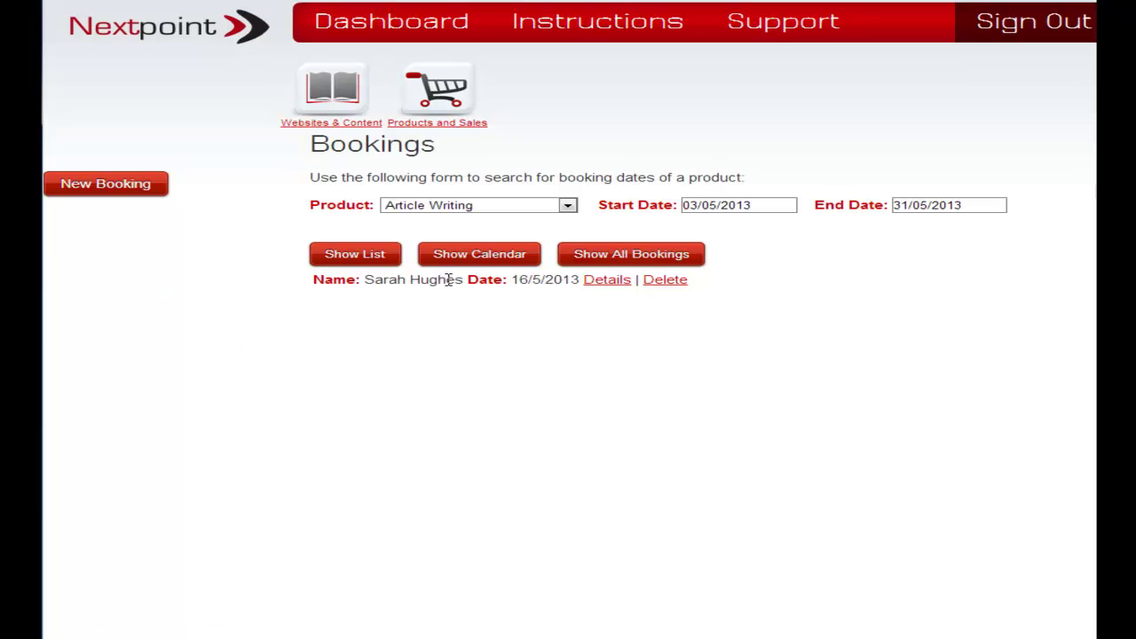
pyautogui.click(484, 260)
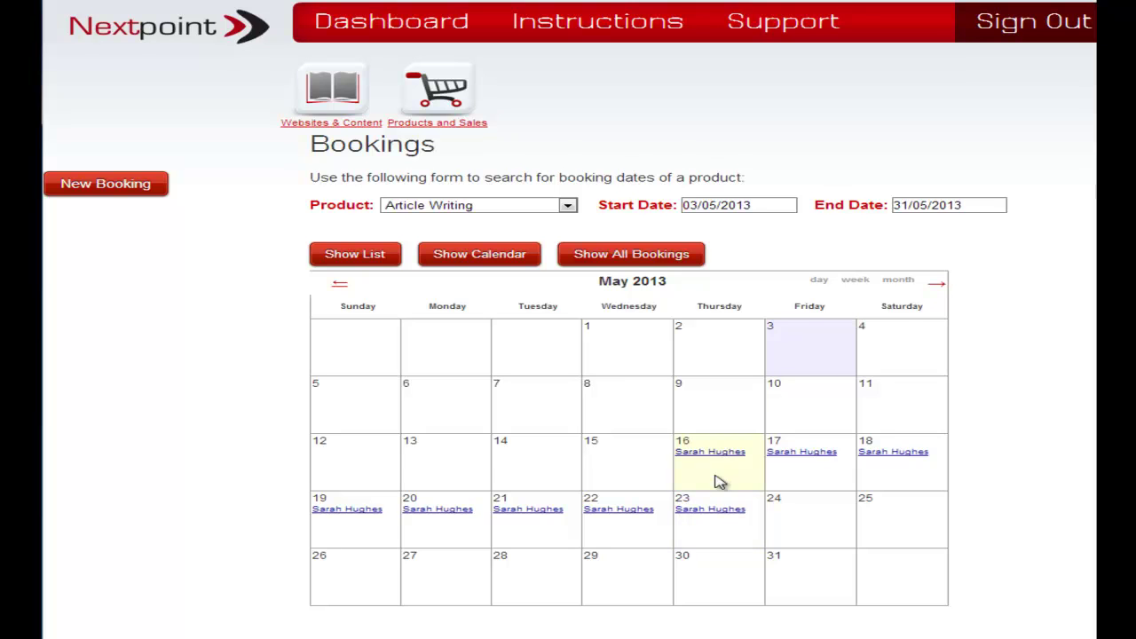
pyautogui.click(653, 260)
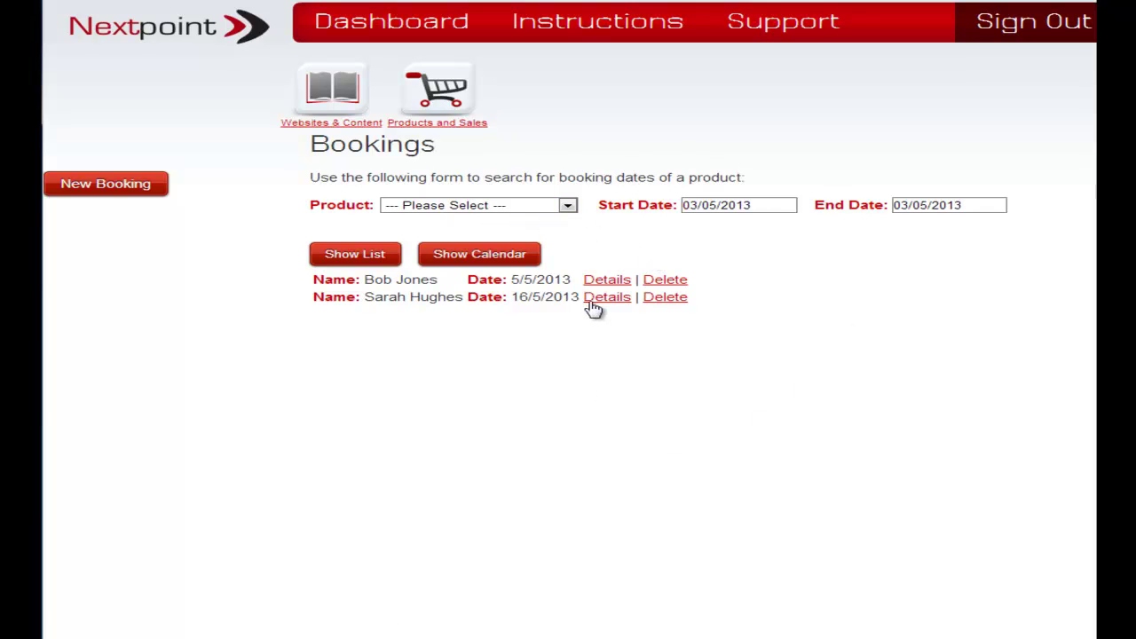
# Show both bookings, 5–10 May and 16–23 May, on the unfiltered calendar.
pyautogui.click(482, 255)
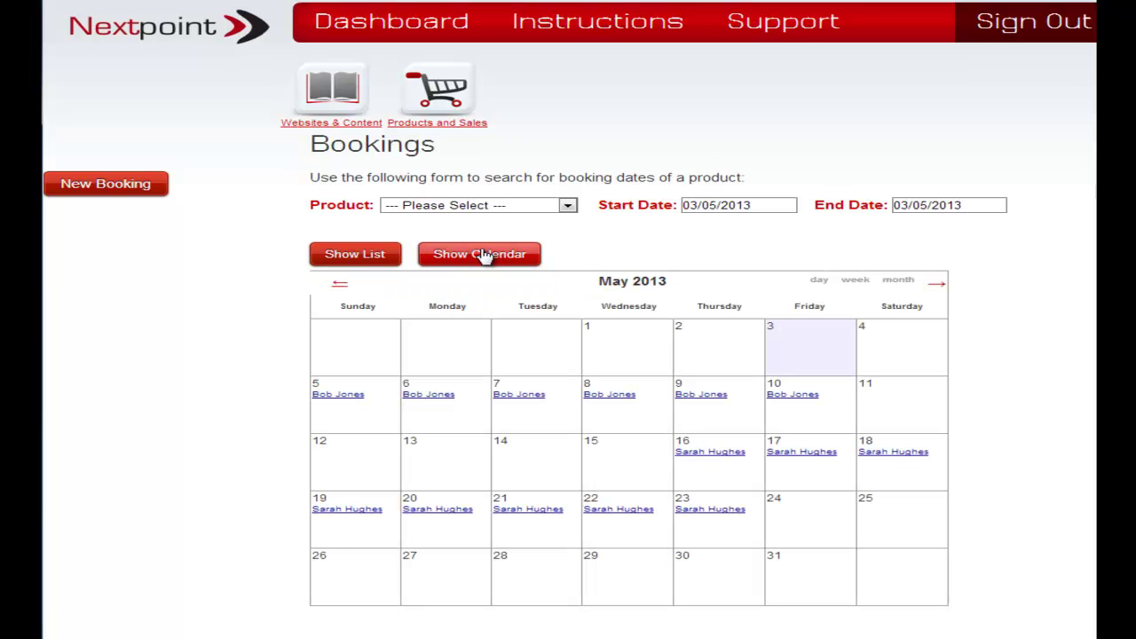